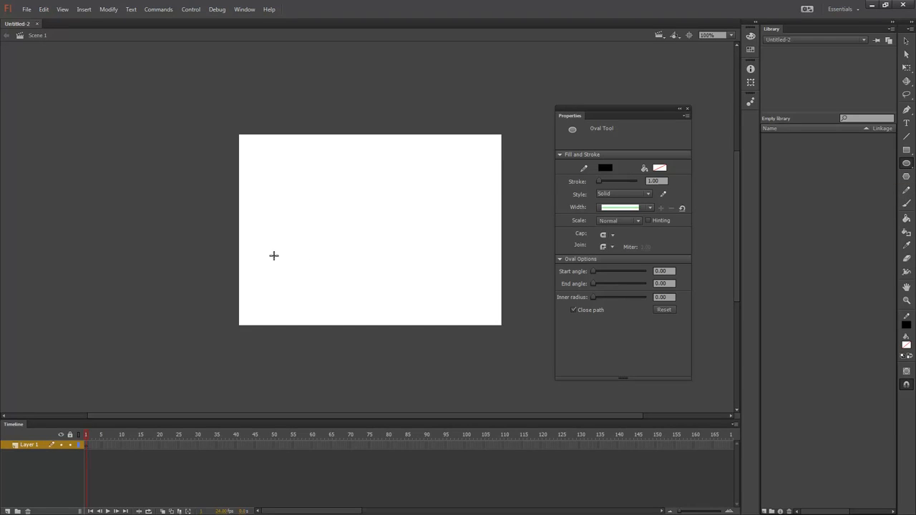
- Draw a circle about 92 px across in the stage's lower-left area and fill it with red
{"action": "left_click_drag", "start_coordinate": [254, 244], "coordinate": [300, 285]}
{"action": "left_click", "coordinate": [906, 345]}
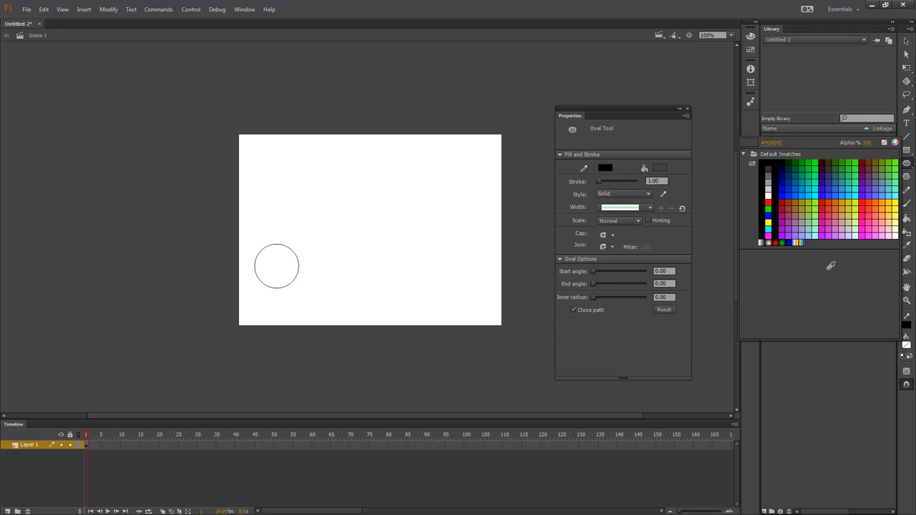
{"action": "left_click", "coordinate": [769, 205]}
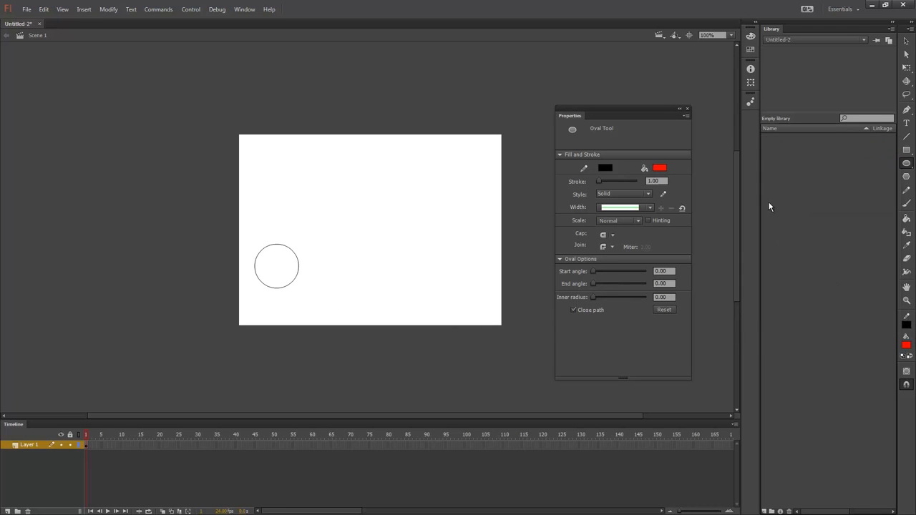
{"action": "left_click", "coordinate": [906, 219]}
{"action": "left_click", "coordinate": [277, 264]}
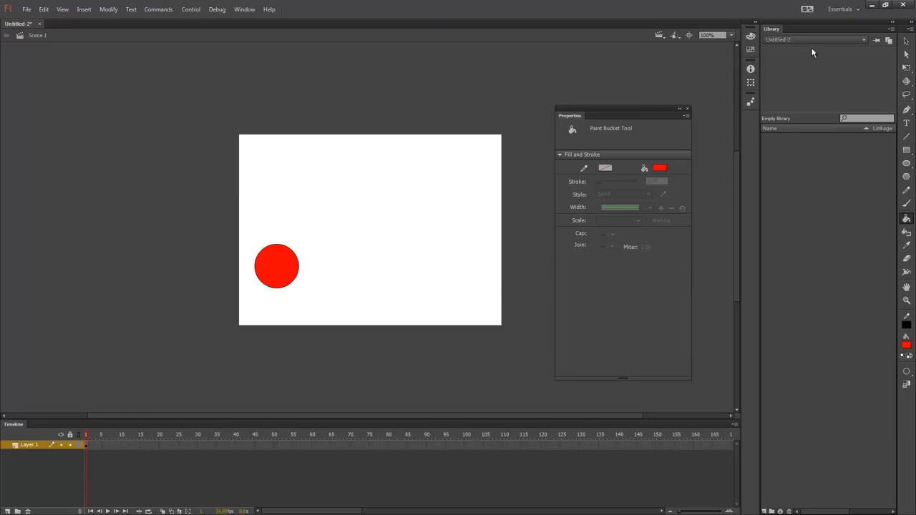
- Convert the whole circle into a movie clip symbol named ball and move it into the stage's lower-left corner
{"action": "left_click", "coordinate": [906, 41]}
{"action": "left_click_drag", "start_coordinate": [337, 229], "coordinate": [197, 319]}
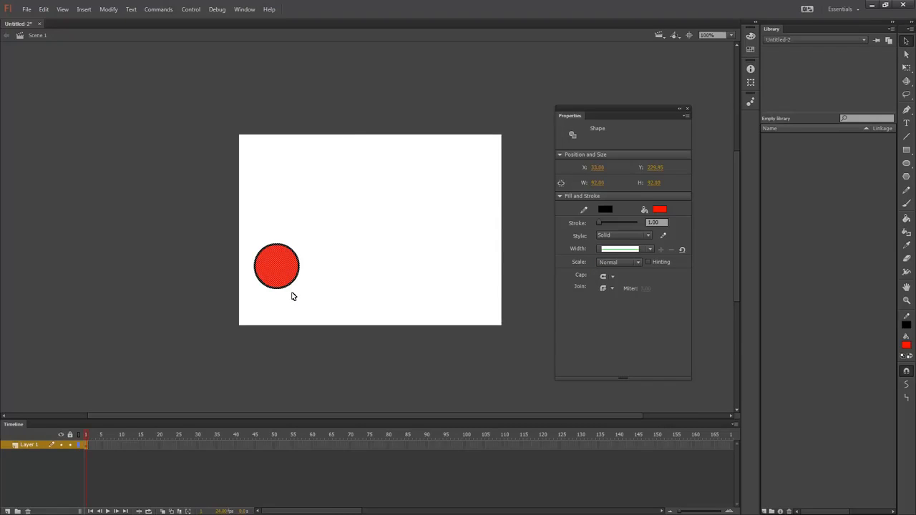
{"action": "key", "text": "F8"}
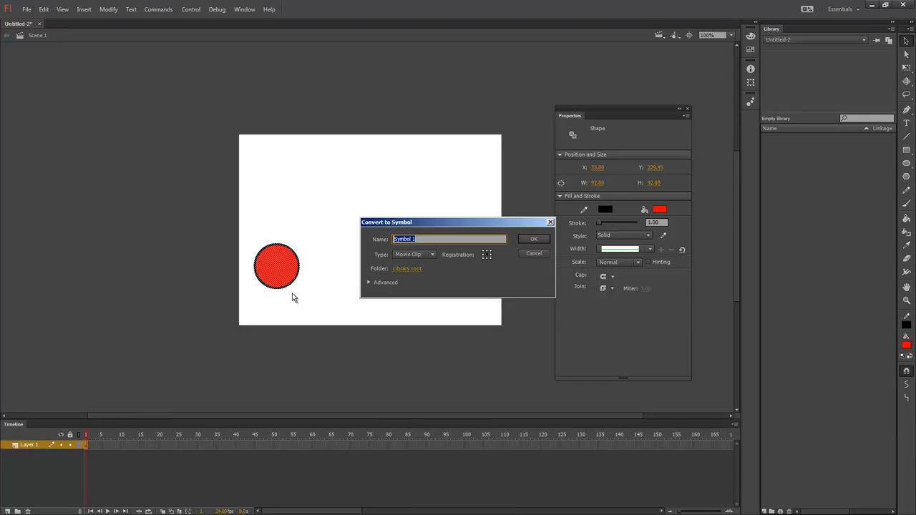
{"action": "type", "text": "ball"}
{"action": "left_click", "coordinate": [530, 239]}
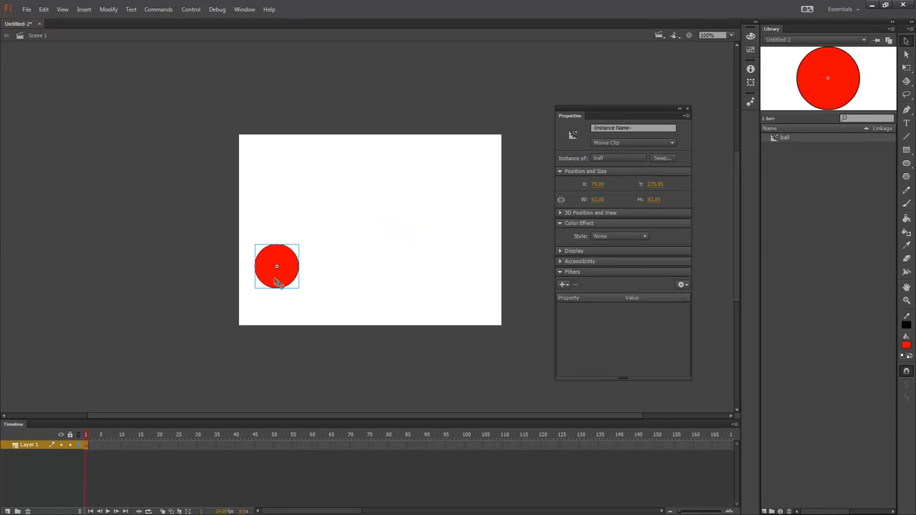
{"action": "left_click_drag", "start_coordinate": [277, 280], "coordinate": [267, 307]}
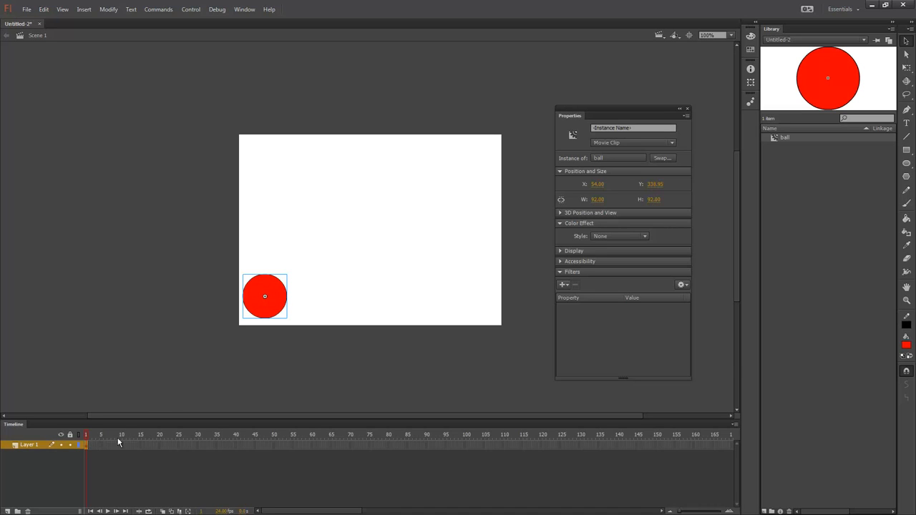
- Insert a keyframe at frame 30, move the ball there straight across to the stage's lower-right corner, and compare both keyframes
{"action": "right_click", "coordinate": [199, 445]}
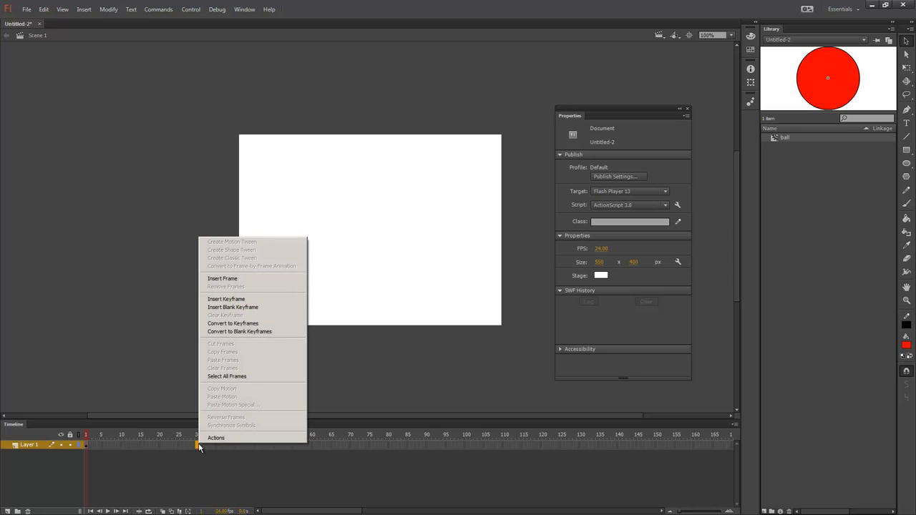
{"action": "left_click", "coordinate": [233, 301]}
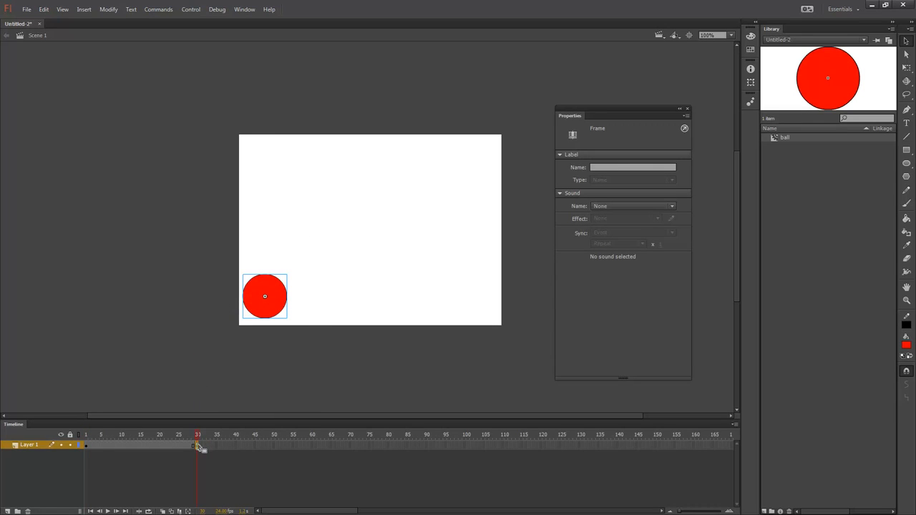
{"action": "left_click", "coordinate": [86, 447]}
{"action": "left_click", "coordinate": [198, 446]}
{"action": "left_click", "coordinate": [265, 297]}
{"action": "left_click_drag", "start_coordinate": [265, 300], "coordinate": [474, 304]}
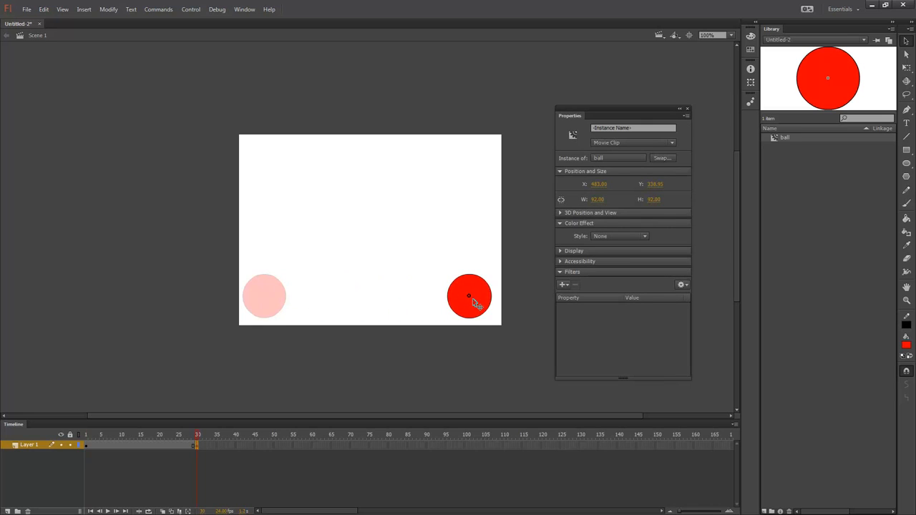
{"action": "left_click", "coordinate": [87, 445]}
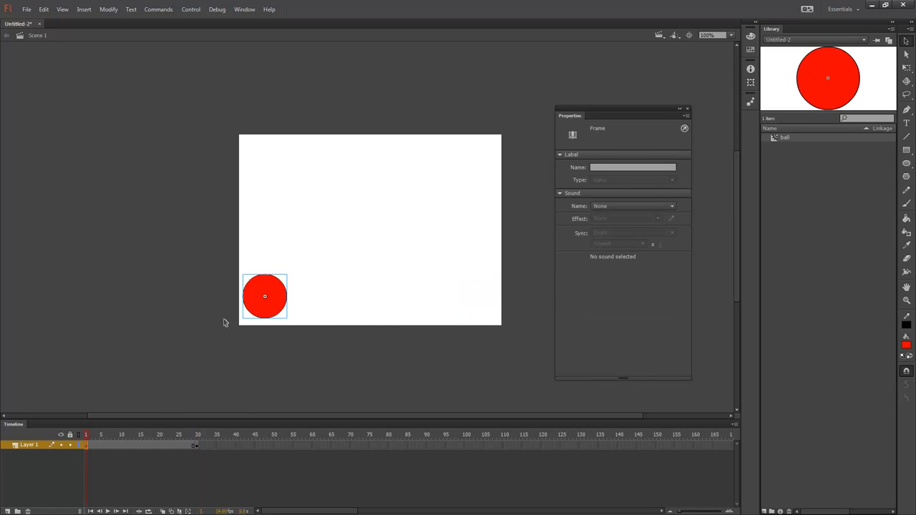
{"action": "left_click", "coordinate": [197, 446]}
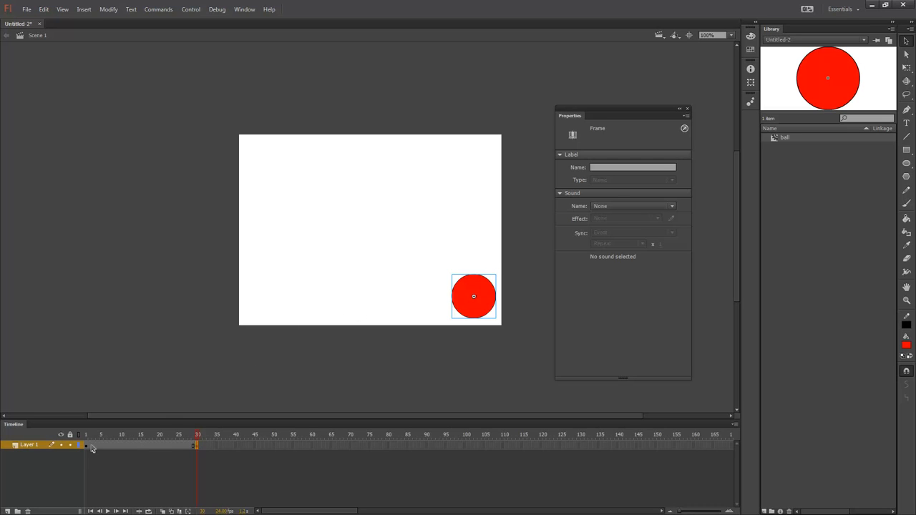
- Create a classic tween between frames 1 and 30 and preview the ball's motion
{"action": "right_click", "coordinate": [140, 446]}
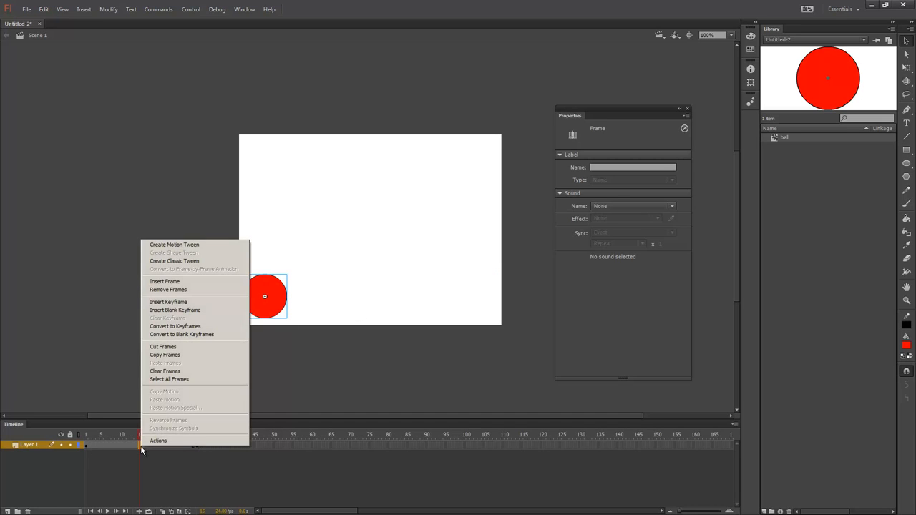
{"action": "left_click", "coordinate": [179, 261]}
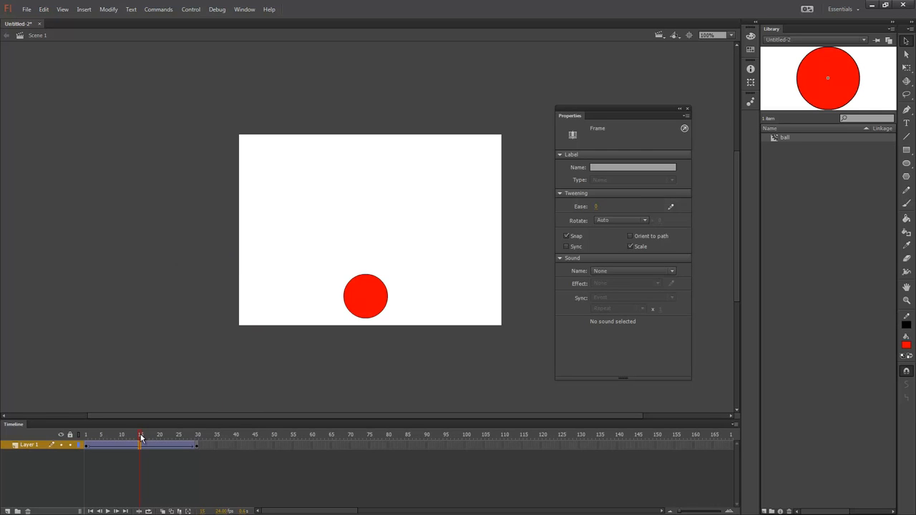
{"action": "left_click_drag", "start_coordinate": [141, 438], "coordinate": [85, 437]}
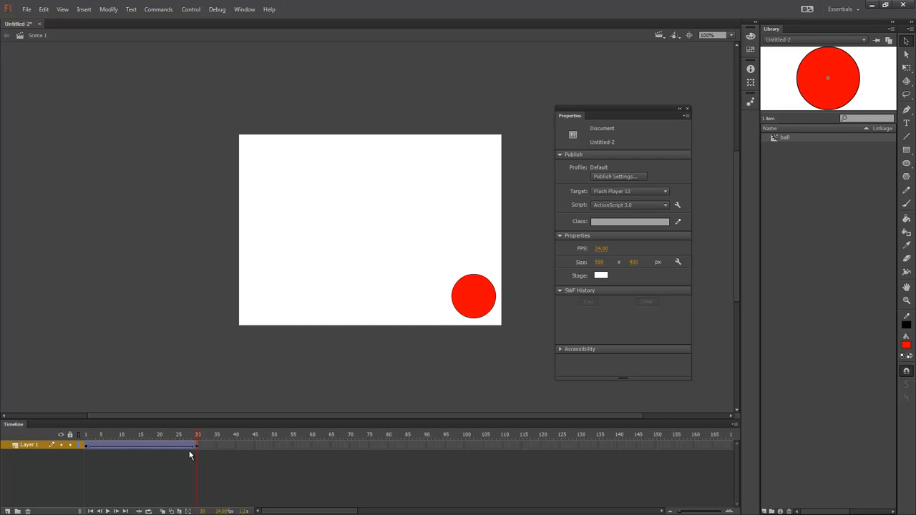
{"action": "key", "text": "Return"}
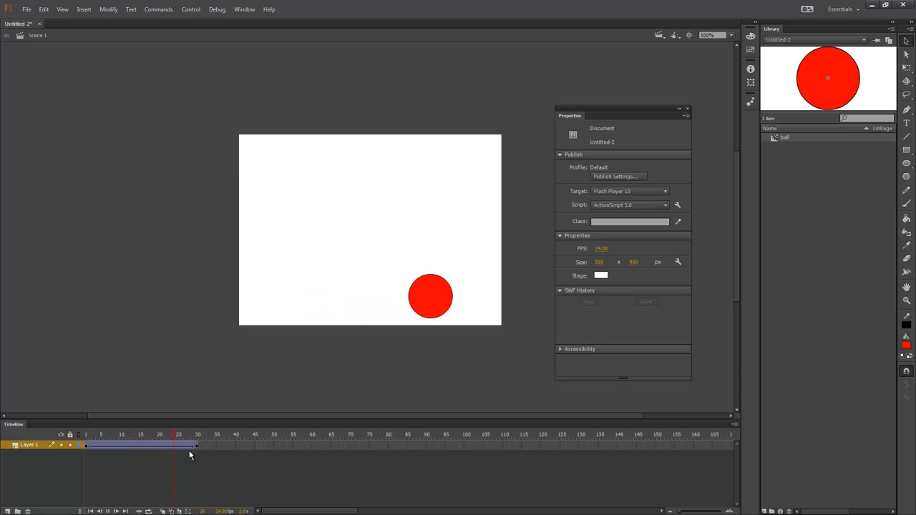
- Examine the ball's frame-to-frame spacing along the tween with onion skinning, and turn onion skinning off again
{"action": "left_click", "coordinate": [163, 511]}
{"action": "left_click_drag", "start_coordinate": [189, 435], "coordinate": [79, 434]}
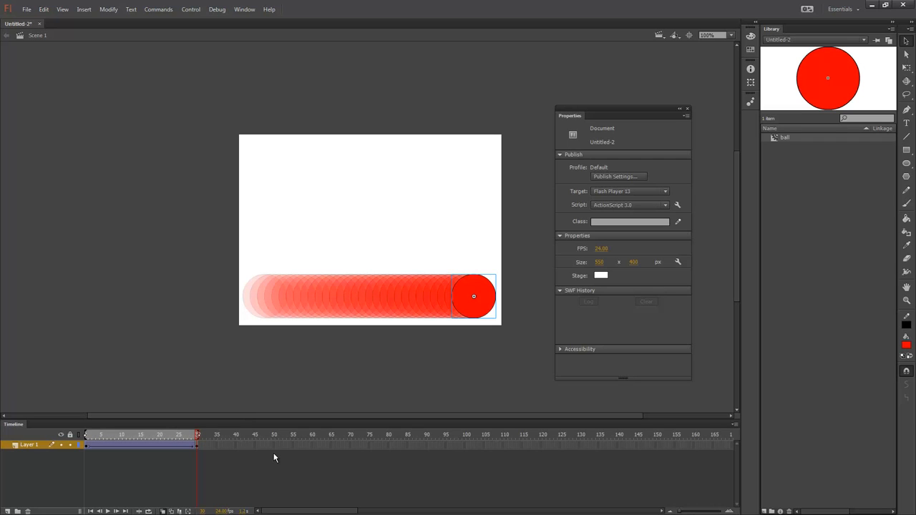
{"action": "left_click_drag", "start_coordinate": [141, 434], "coordinate": [136, 434]}
{"action": "left_click", "coordinate": [133, 447]}
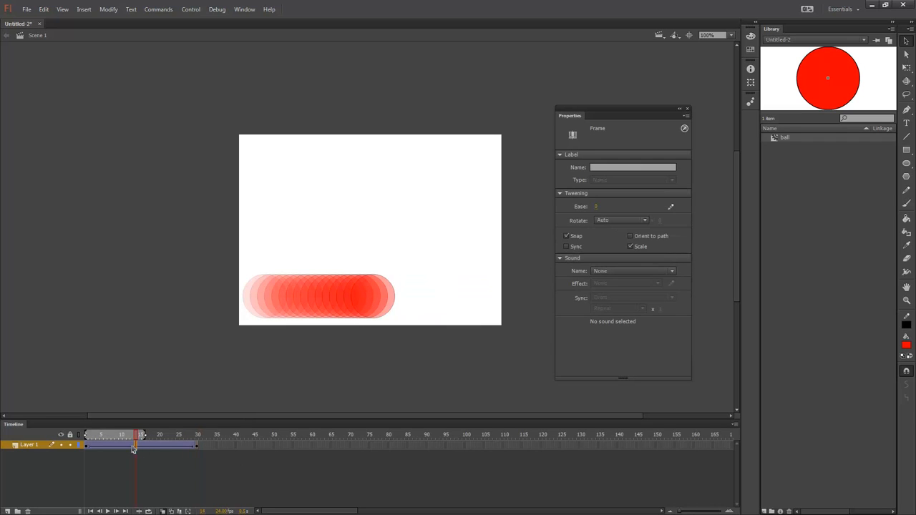
{"action": "left_click", "coordinate": [164, 511]}
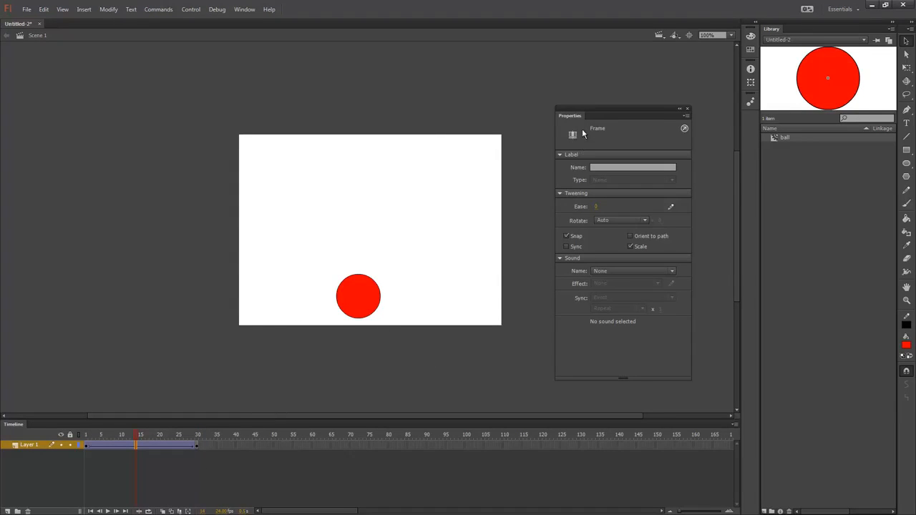
- Set the classic tween's ease to -100 (in), keeping the properties clear of the stage
{"action": "left_click_drag", "start_coordinate": [569, 118], "coordinate": [446, 150]}
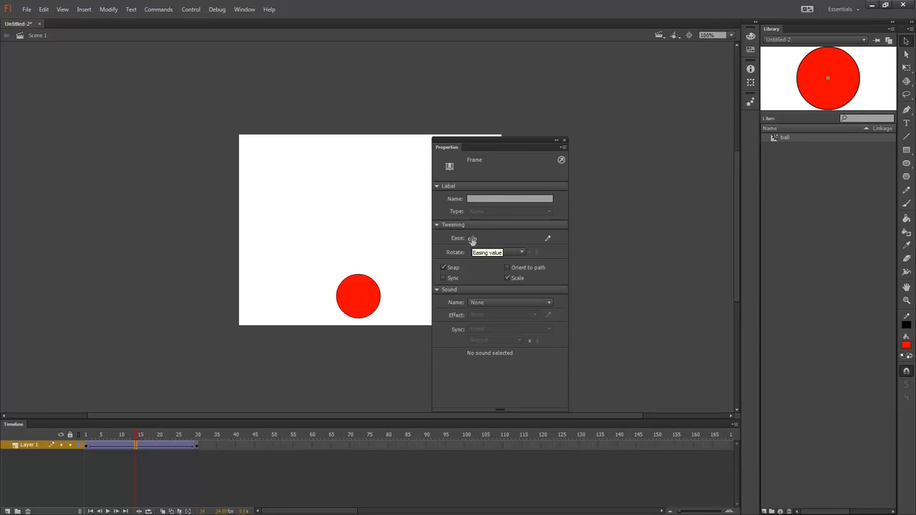
{"action": "left_click", "coordinate": [472, 238]}
{"action": "left_click_drag", "start_coordinate": [471, 238], "coordinate": [266, 241]}
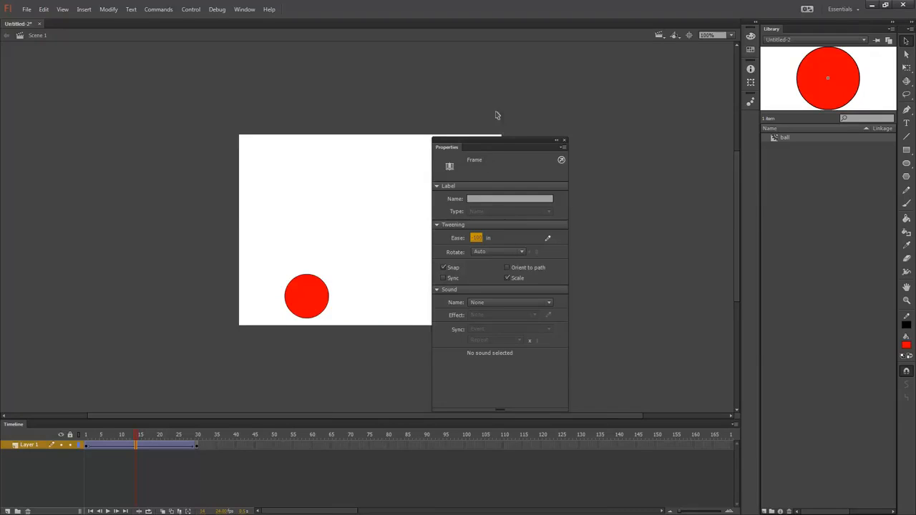
{"action": "left_click_drag", "start_coordinate": [442, 148], "coordinate": [535, 125]}
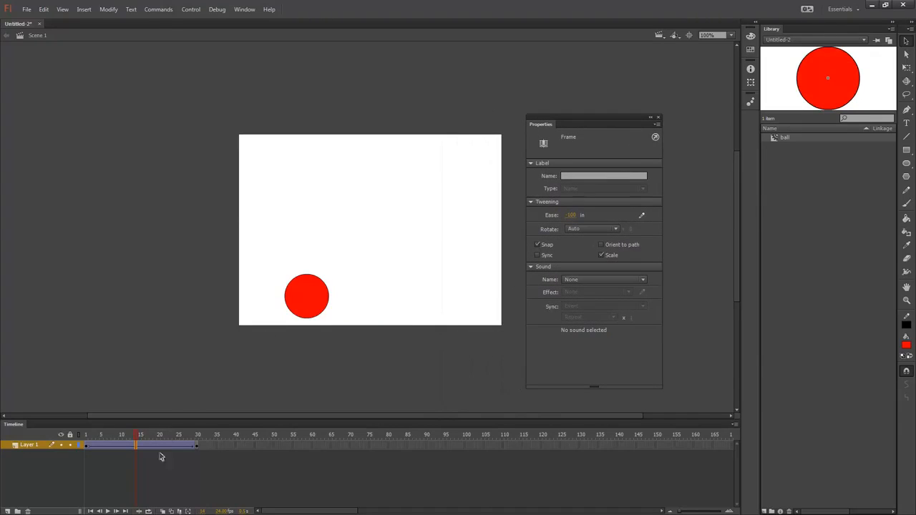
- Examine the ease-in spacing with onion skinning across frames 1 to 30 and play the animation twice
{"action": "left_click", "coordinate": [164, 511]}
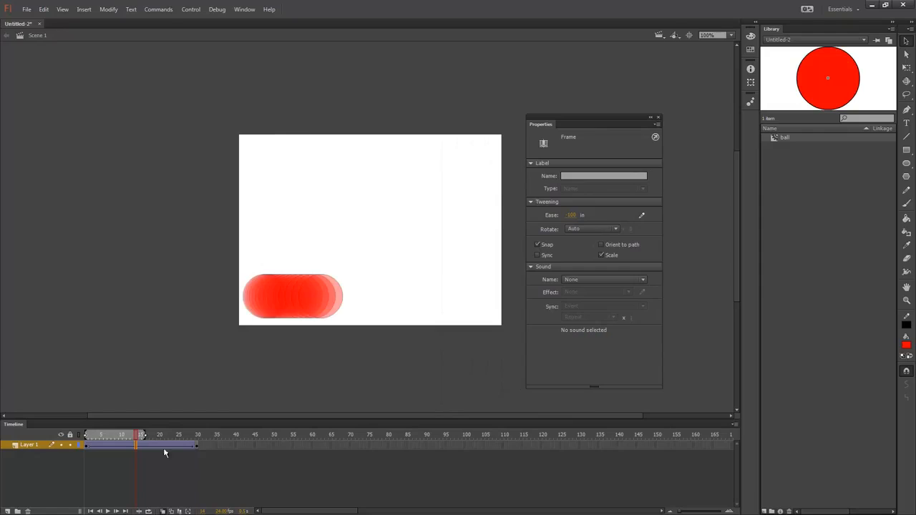
{"action": "left_click_drag", "start_coordinate": [143, 435], "coordinate": [198, 438]}
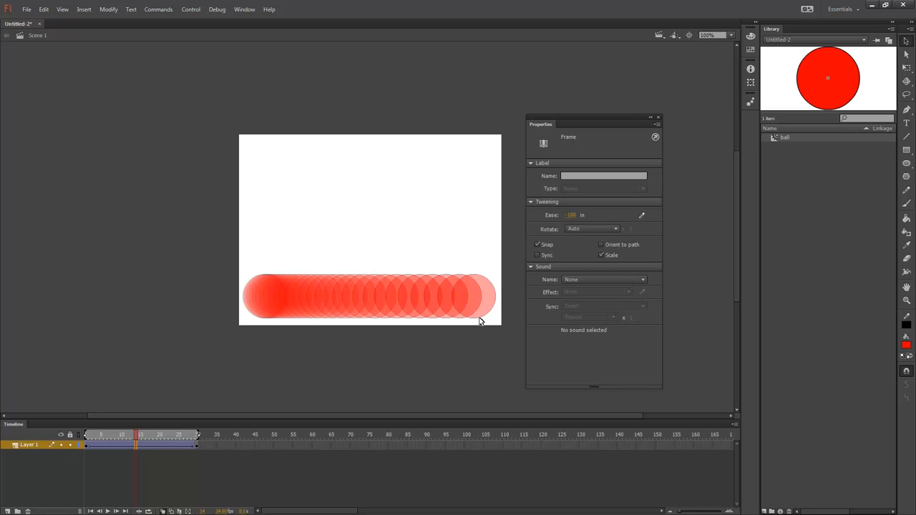
{"action": "left_click", "coordinate": [107, 512]}
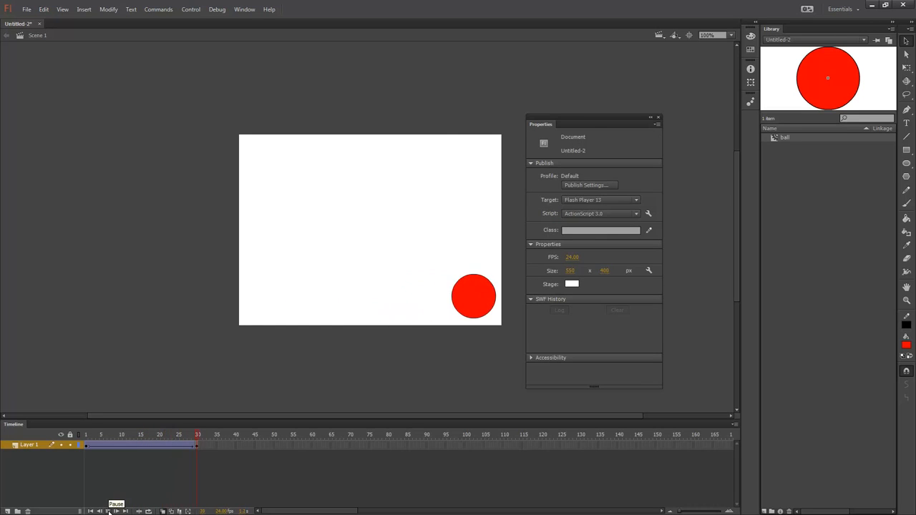
{"action": "left_click", "coordinate": [107, 512]}
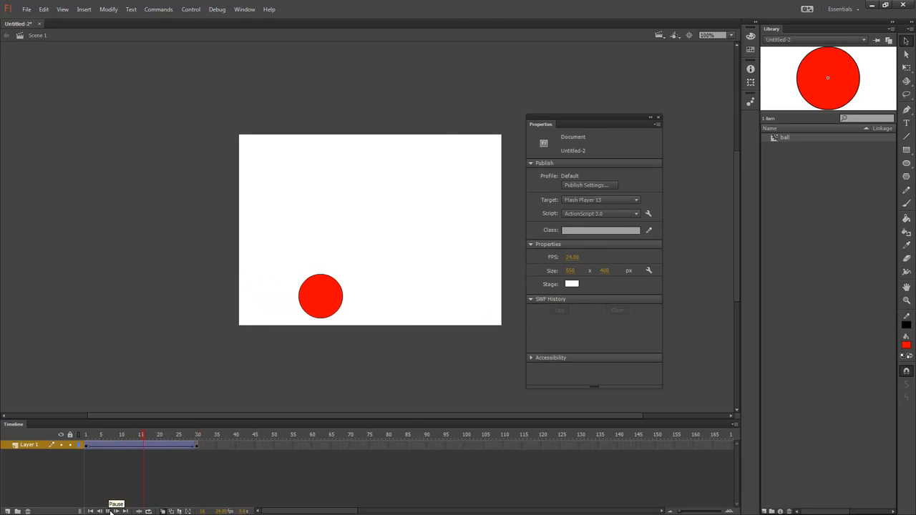
- Set the classic tween's ease to 100 (out), turn off onion skinning and play back the animation
{"action": "left_click", "coordinate": [138, 445]}
{"action": "left_click_drag", "start_coordinate": [569, 215], "coordinate": [707, 219]}
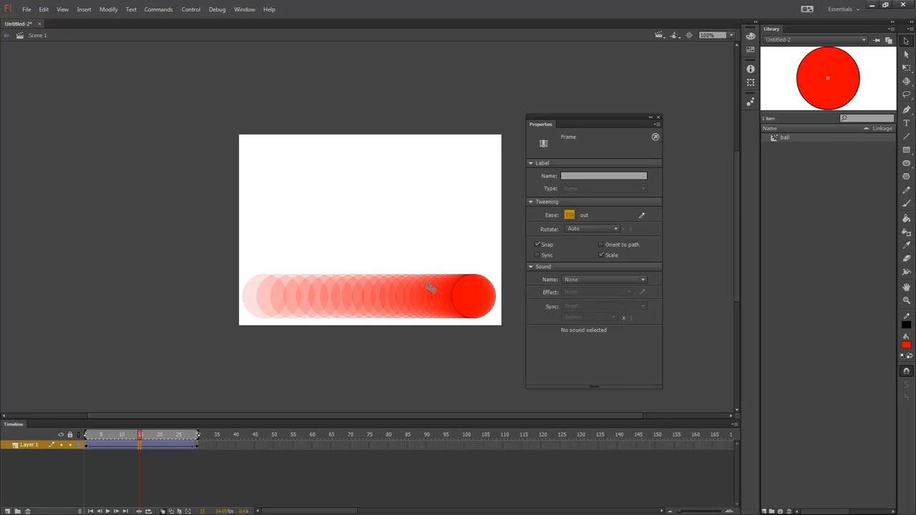
{"action": "left_click", "coordinate": [163, 511]}
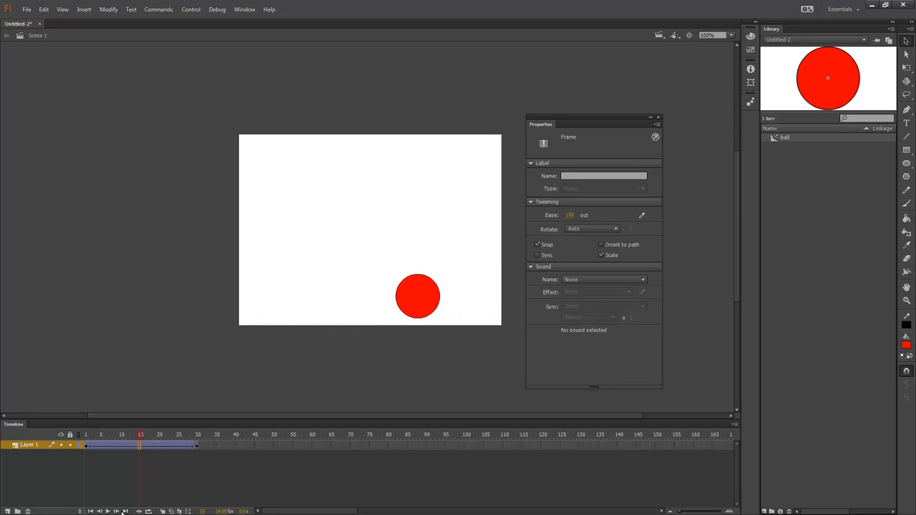
{"action": "left_click", "coordinate": [108, 511]}
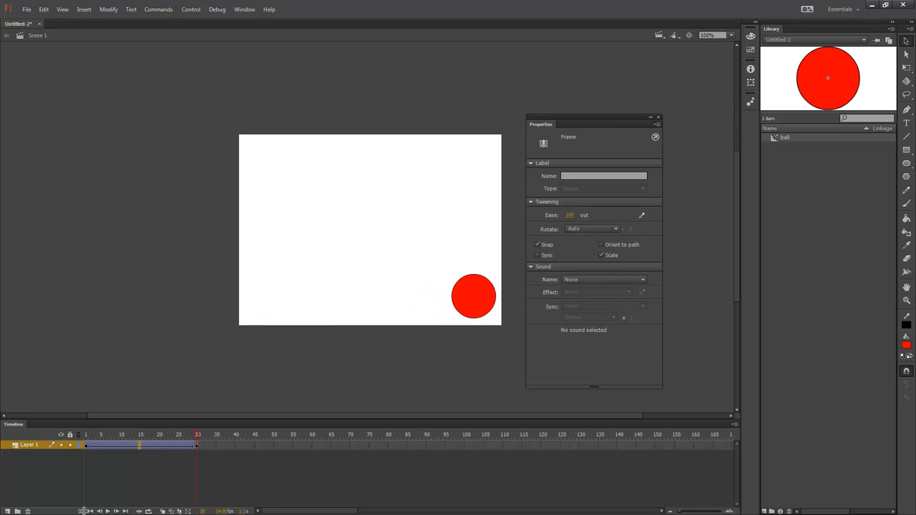
{"action": "left_click", "coordinate": [107, 511]}
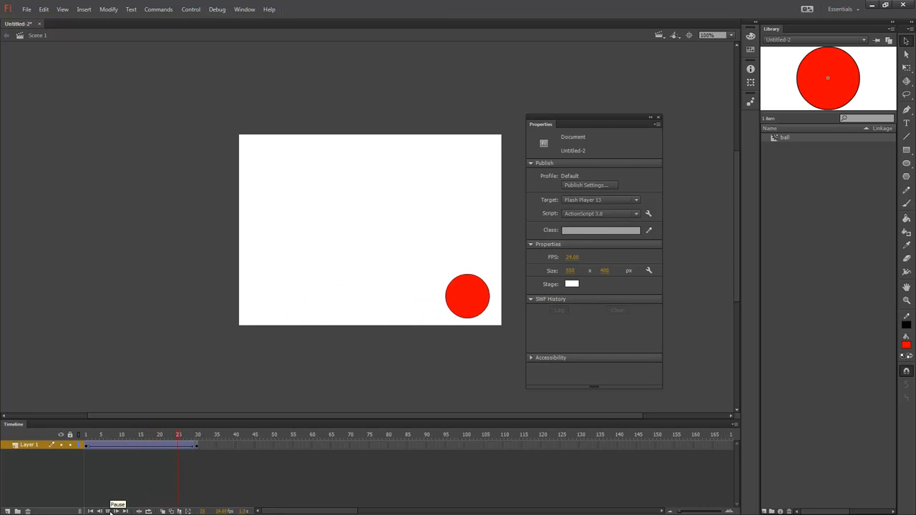
- Undo the easing, the classic tween and the frame 30 keyframe, back to the single ball keyframe on frame 1
{"action": "left_click", "coordinate": [141, 436]}
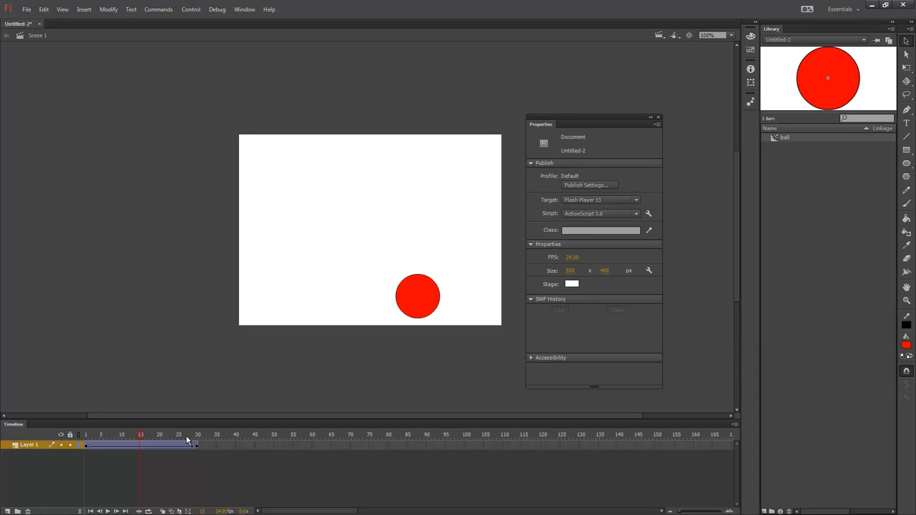
{"action": "key", "text": "F6"}
{"action": "key", "text": "Return"}
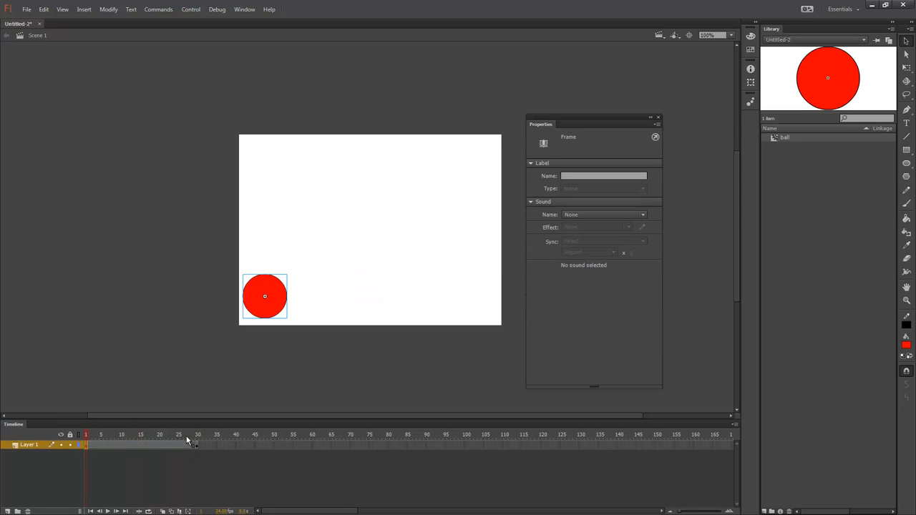
{"action": "key", "text": "ctrl+z"}
{"action": "key", "text": "ctrl+z"}
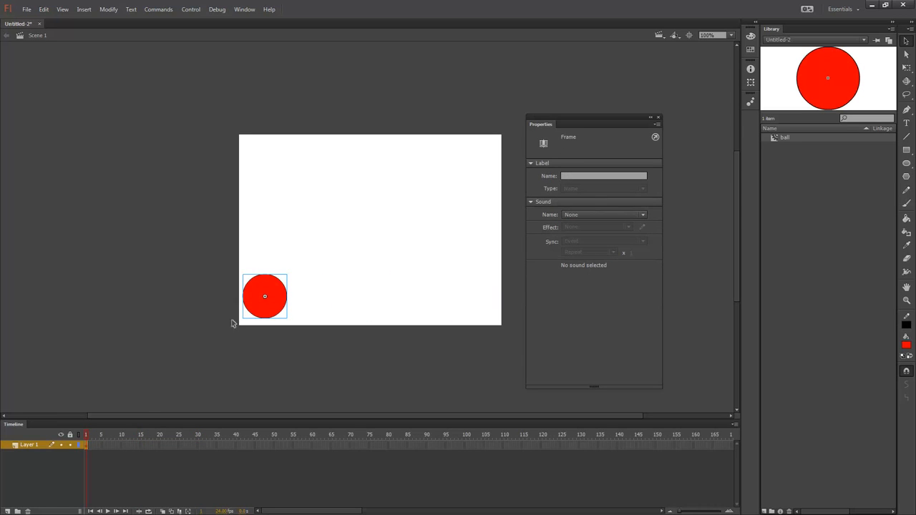
- Move the ball horizontally to the bottom centre of the stage, at about X 274
{"action": "left_click", "coordinate": [271, 300]}
{"action": "left_click_drag", "start_coordinate": [270, 299], "coordinate": [376, 304]}
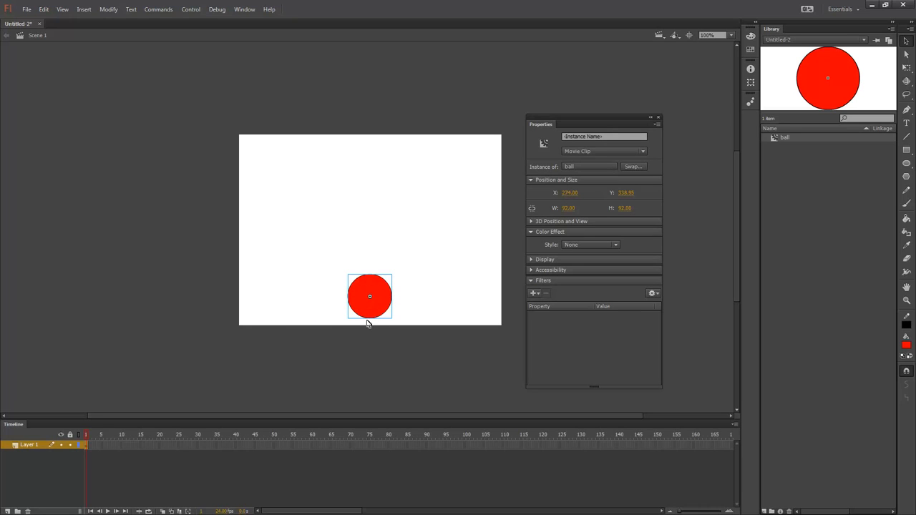
- Insert keyframes at frame 24 and frame 12 of Layer 1
{"action": "right_click", "coordinate": [175, 447]}
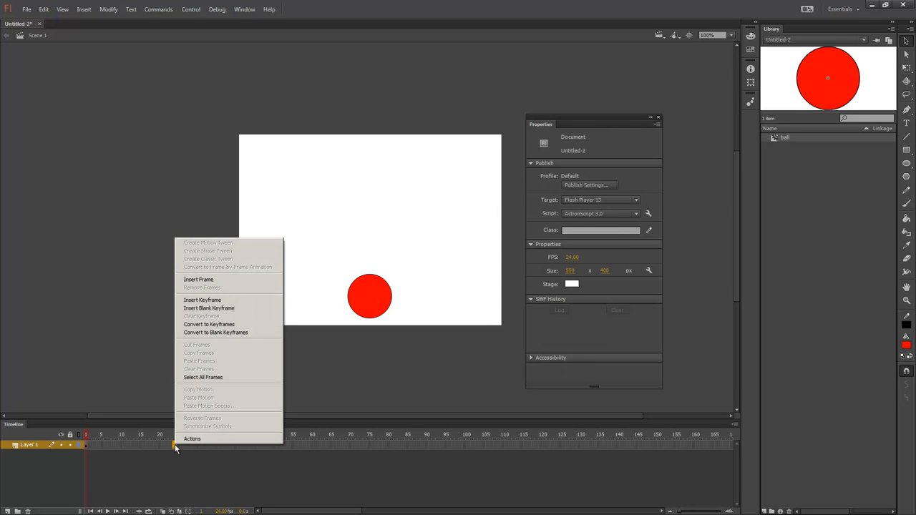
{"action": "left_click", "coordinate": [225, 301]}
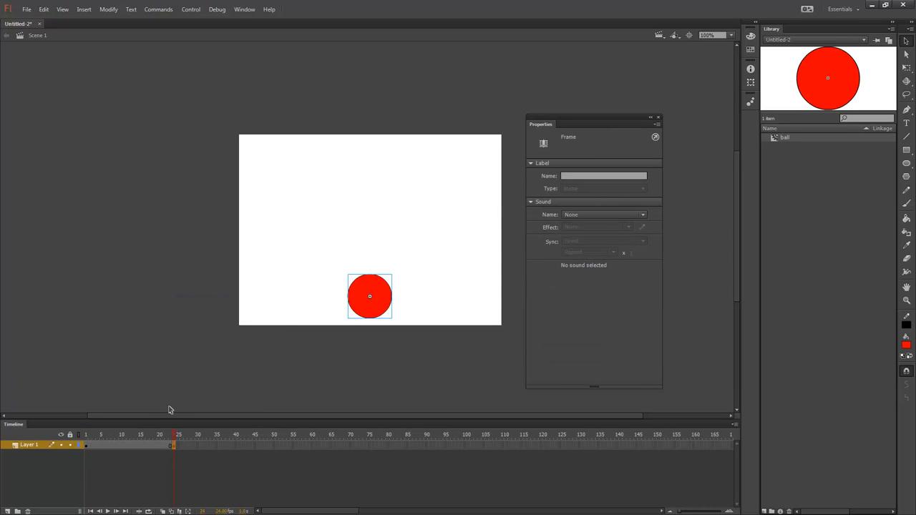
{"action": "left_click_drag", "start_coordinate": [175, 438], "coordinate": [87, 442]}
{"action": "left_click", "coordinate": [173, 447]}
{"action": "left_click_drag", "start_coordinate": [176, 448], "coordinate": [87, 448]}
{"action": "left_click", "coordinate": [175, 448]}
{"action": "right_click", "coordinate": [129, 447]}
{"action": "left_click", "coordinate": [167, 302]}
- Raise the ball on the frame 12 keyframe straight up to about Y 89, then scrub to frame 24
{"action": "left_click", "coordinate": [370, 299]}
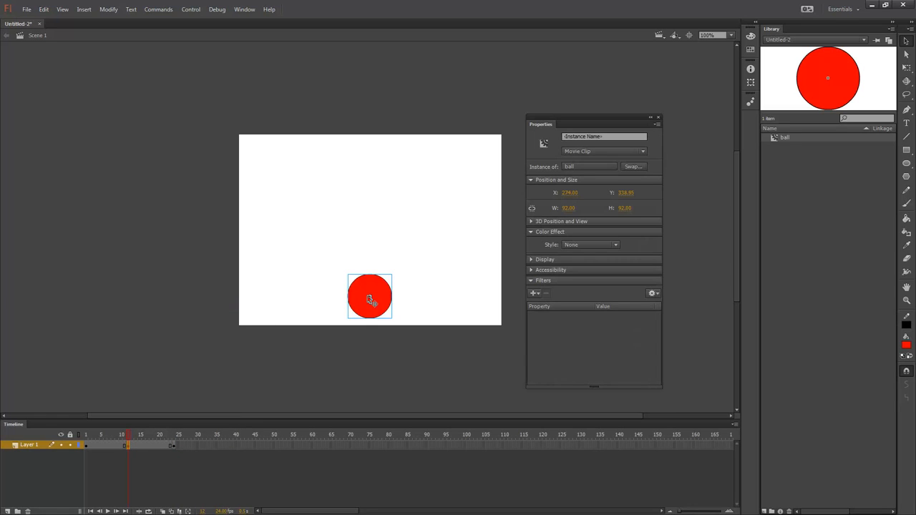
{"action": "key", "text": "shift+Up"}
{"action": "key", "text": "shift+Up"}
{"action": "key", "text": "shift+Up"}
{"action": "key", "text": "shift+Up"}
{"action": "key", "text": "shift+Up"}
{"action": "key", "text": "shift+Up"}
{"action": "key", "text": "shift+Up"}
{"action": "key", "text": "shift+Up"}
{"action": "key", "text": "shift+Up"}
{"action": "key", "text": "shift+Up"}
{"action": "key", "text": "shift+Up"}
{"action": "key", "text": "shift+Up"}
{"action": "key", "text": "shift+Up"}
{"action": "key", "text": "shift+Up"}
{"action": "key", "text": "shift+Up"}
{"action": "key", "text": "shift+Up"}
{"action": "key", "text": "shift+Up"}
{"action": "key", "text": "shift+Up"}
{"action": "key", "text": "shift+Up"}
{"action": "key", "text": "shift+Up"}
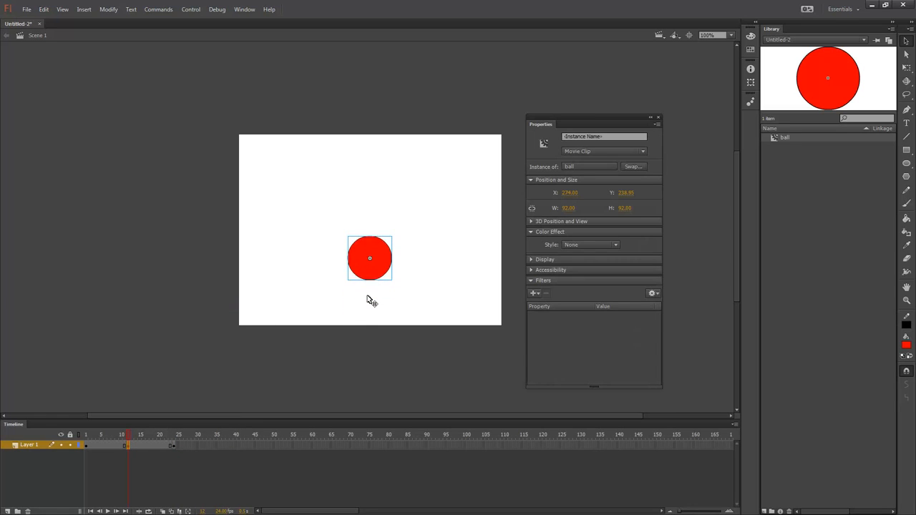
{"action": "key", "text": "shift+Up"}
{"action": "key", "text": "shift+Up"}
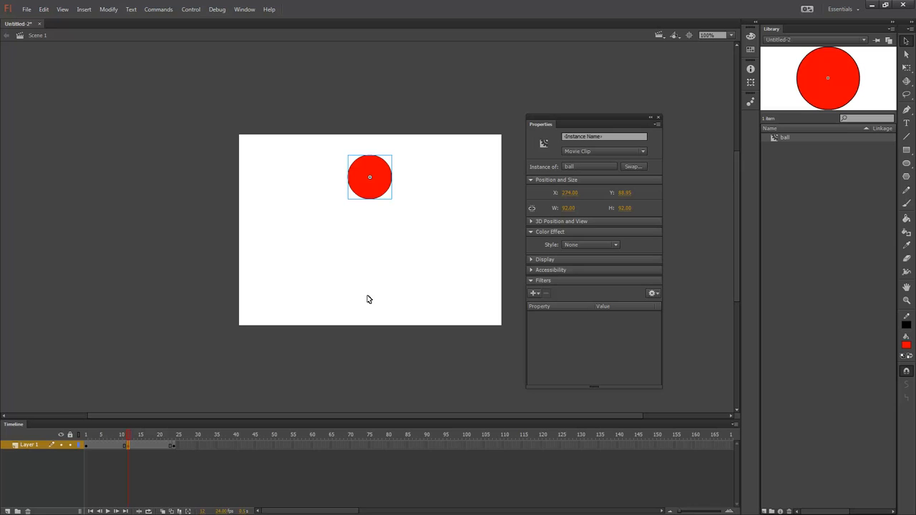
{"action": "left_click_drag", "start_coordinate": [128, 435], "coordinate": [173, 444]}
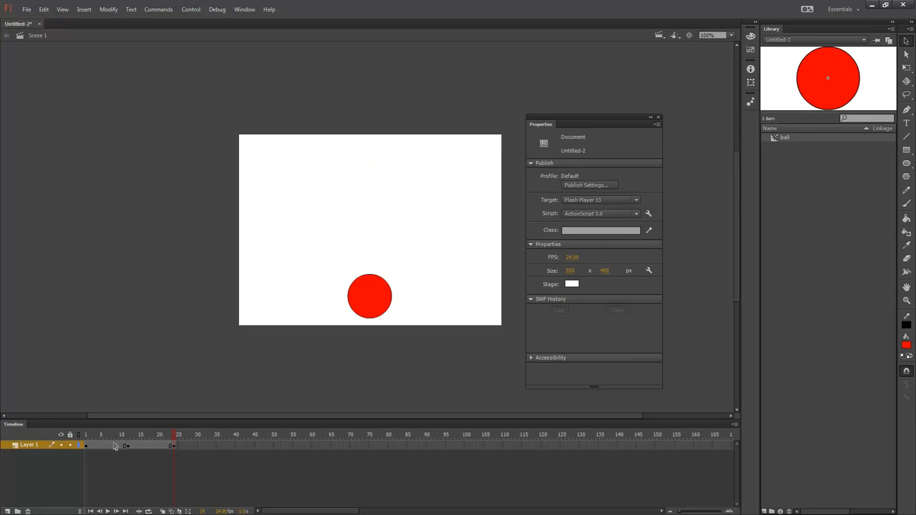
- Create classic tweens on both spans between the keyframes and close the Ad-Aware window covering the stage
{"action": "left_click_drag", "start_coordinate": [114, 446], "coordinate": [148, 447]}
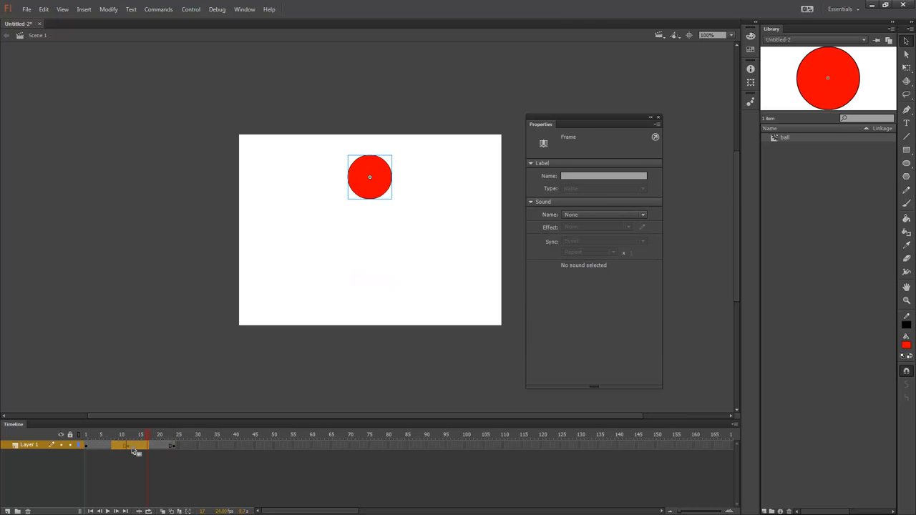
{"action": "right_click", "coordinate": [137, 445]}
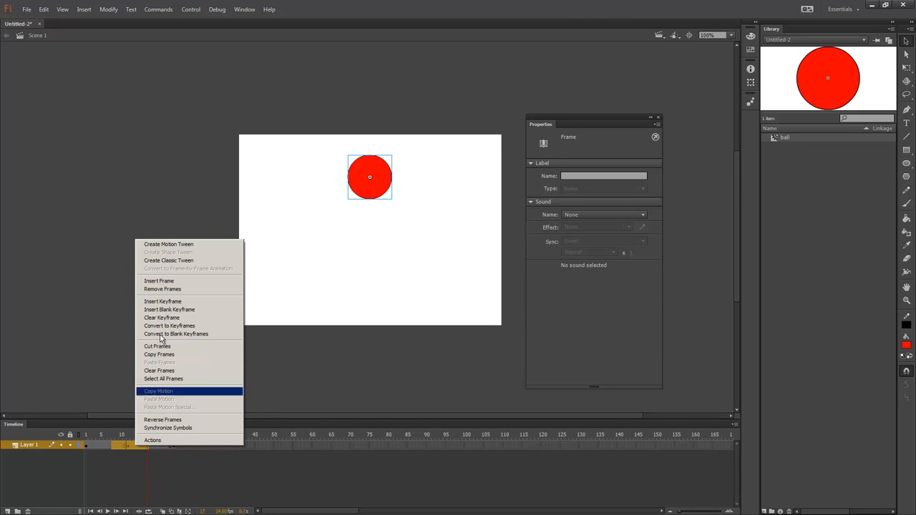
{"action": "left_click", "coordinate": [169, 262]}
{"action": "left_click_drag", "start_coordinate": [148, 434], "coordinate": [79, 435]}
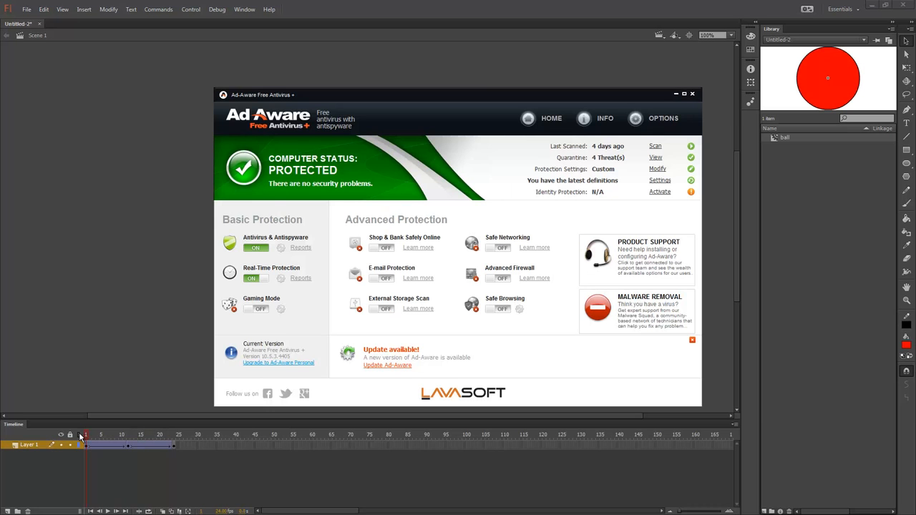
{"action": "left_click", "coordinate": [692, 93]}
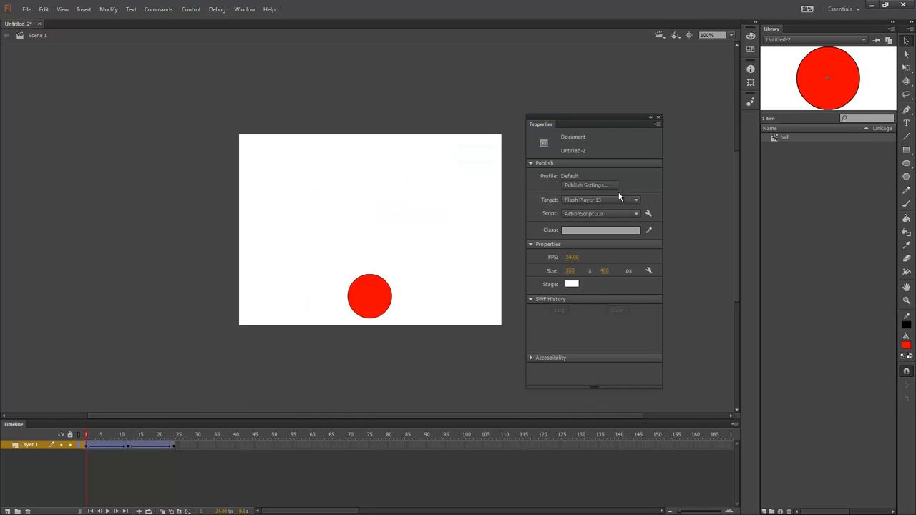
- Enable looping over frames 1 to 24 and play the up-and-down animation
{"action": "left_click", "coordinate": [149, 511]}
{"action": "left_click_drag", "start_coordinate": [117, 435], "coordinate": [175, 436]}
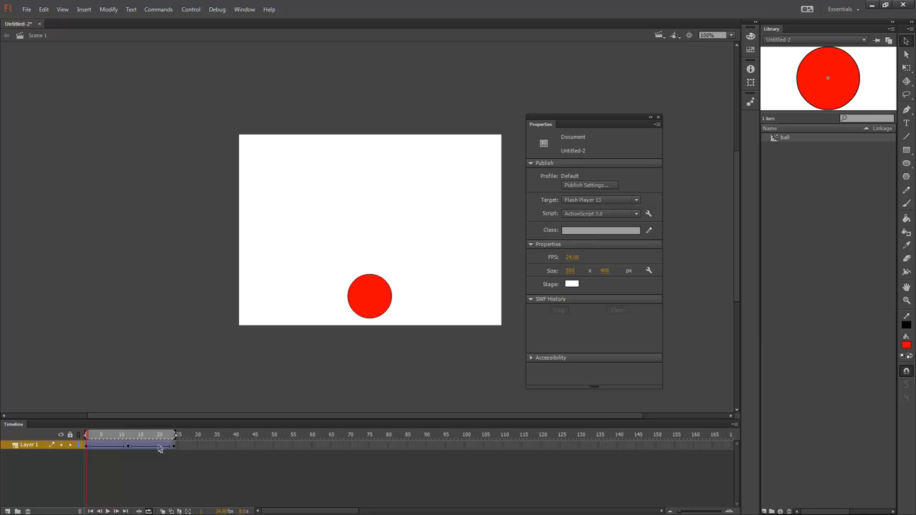
{"action": "left_click", "coordinate": [107, 511]}
- Onion-skin frames 1 to 12, try easing in on the first tween, and set its ease to 100 (out)
{"action": "left_click", "coordinate": [113, 446]}
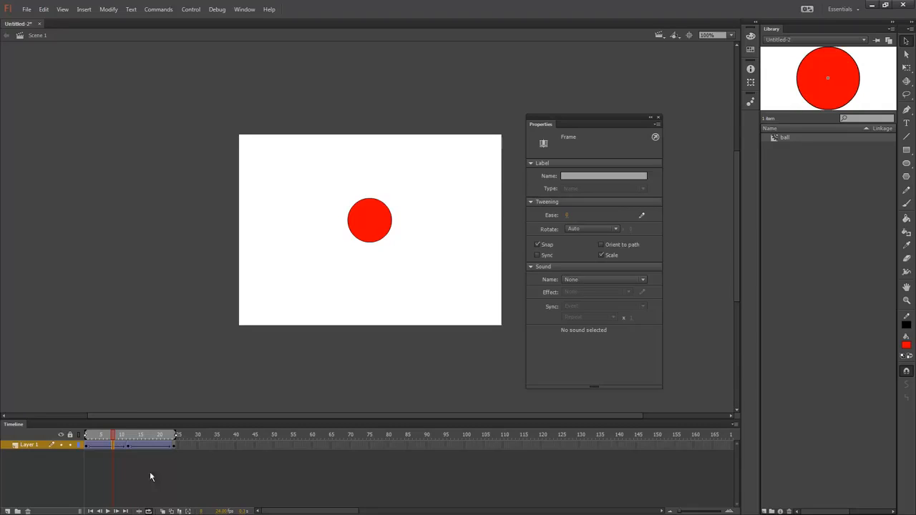
{"action": "left_click", "coordinate": [163, 510]}
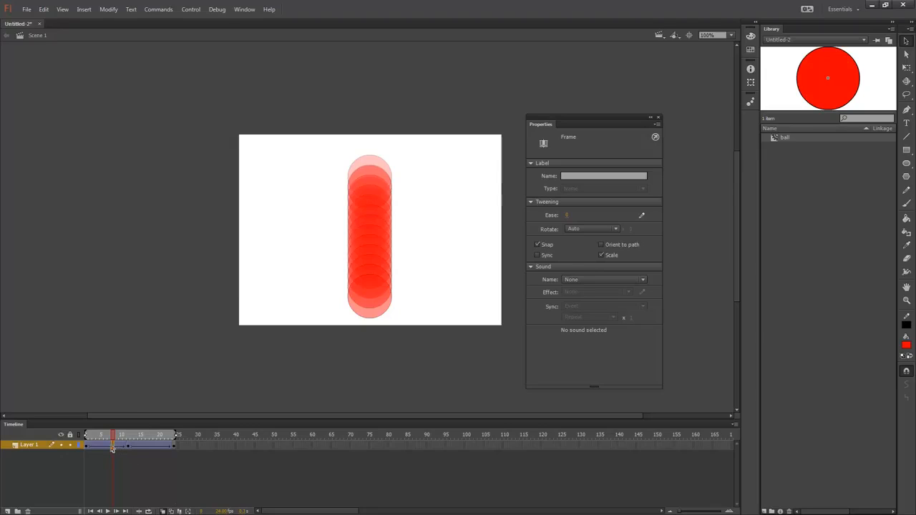
{"action": "left_click_drag", "start_coordinate": [112, 448], "coordinate": [111, 449]}
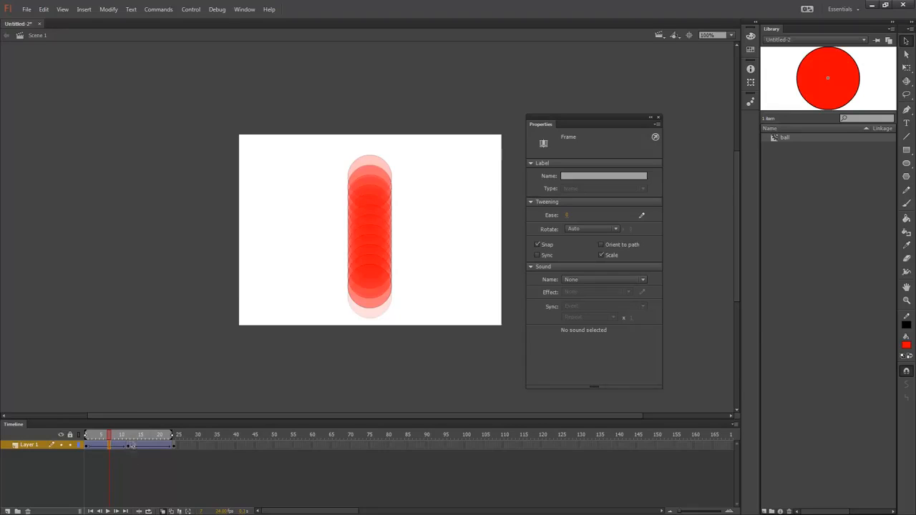
{"action": "left_click_drag", "start_coordinate": [174, 442], "coordinate": [130, 444]}
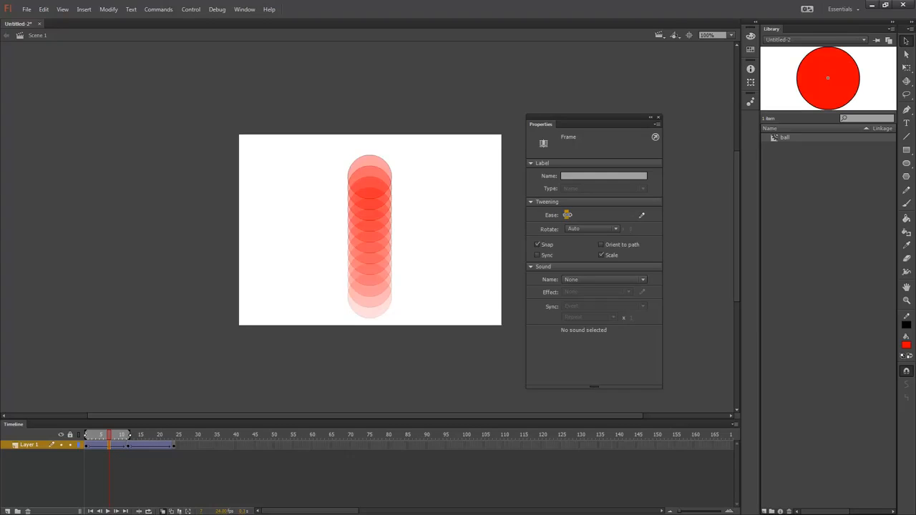
{"action": "left_click_drag", "start_coordinate": [567, 215], "coordinate": [473, 218]}
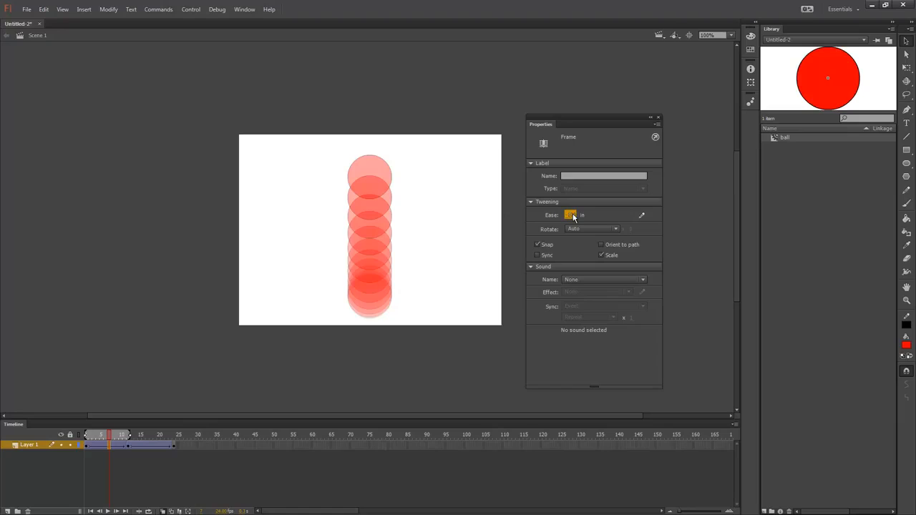
{"action": "left_click_drag", "start_coordinate": [569, 215], "coordinate": [702, 218]}
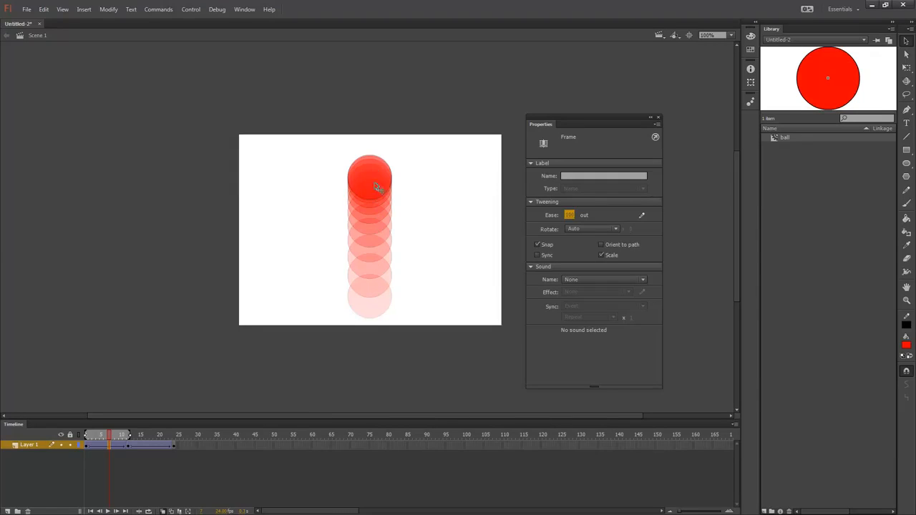
- Set the second tween's ease to -100 (in), turn off onion skinning and play the looped animation
{"action": "left_click", "coordinate": [150, 447]}
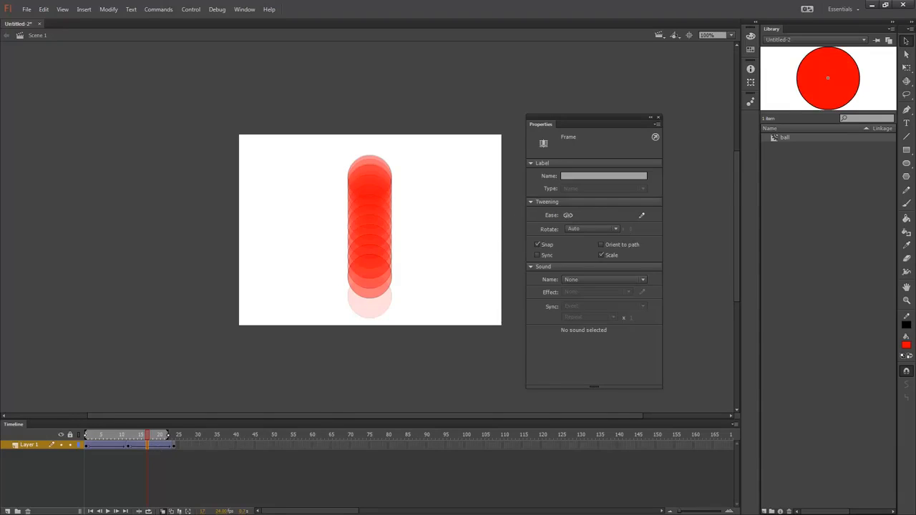
{"action": "left_click_drag", "start_coordinate": [567, 215], "coordinate": [462, 219]}
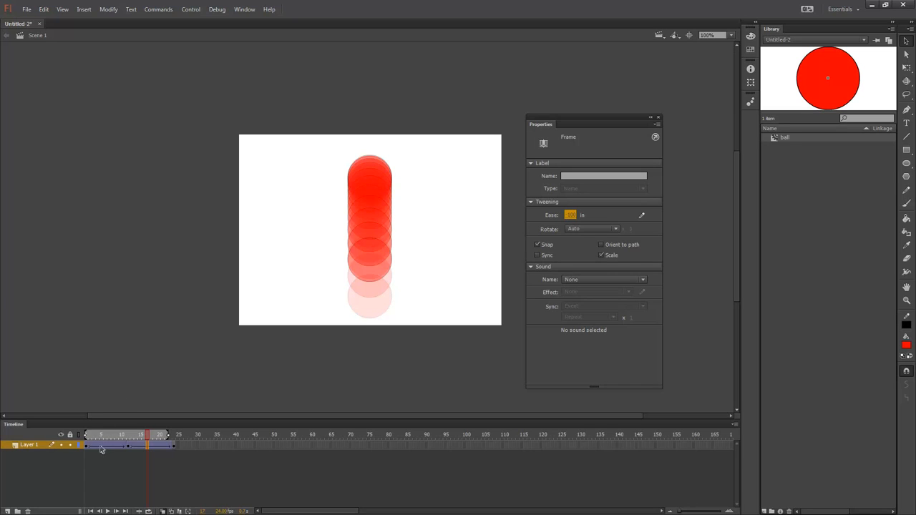
{"action": "left_click", "coordinate": [107, 510]}
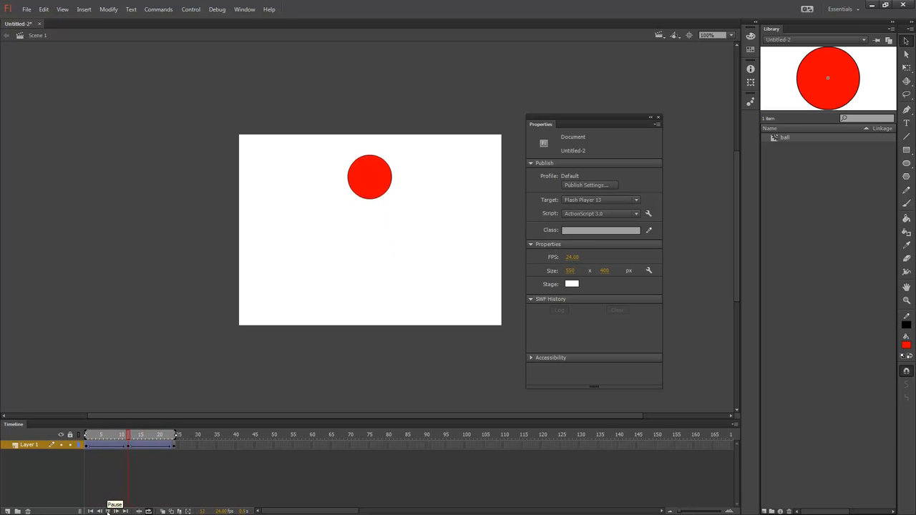
{"action": "left_click", "coordinate": [129, 437]}
{"action": "left_click", "coordinate": [129, 445]}
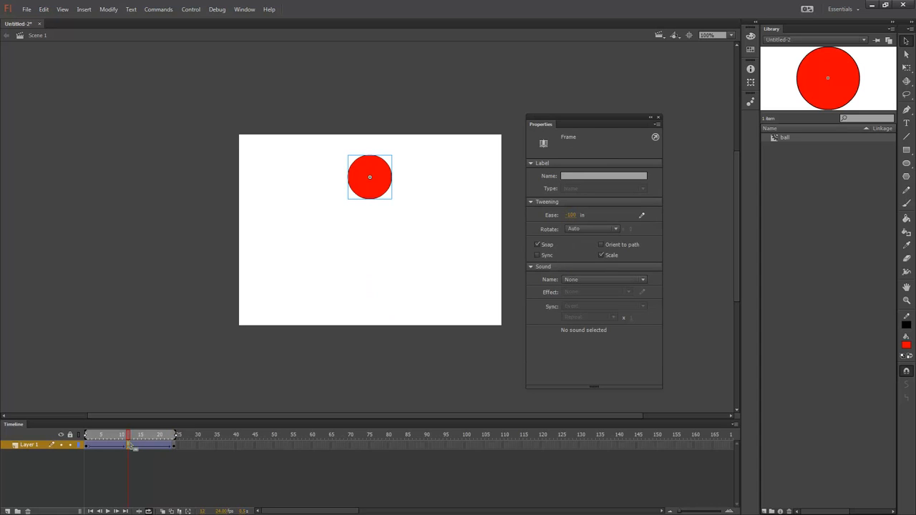
- Try enlarging the ball on frame 1 to about 248 by 252 with Free Transform and play the animation
{"action": "left_click", "coordinate": [87, 446]}
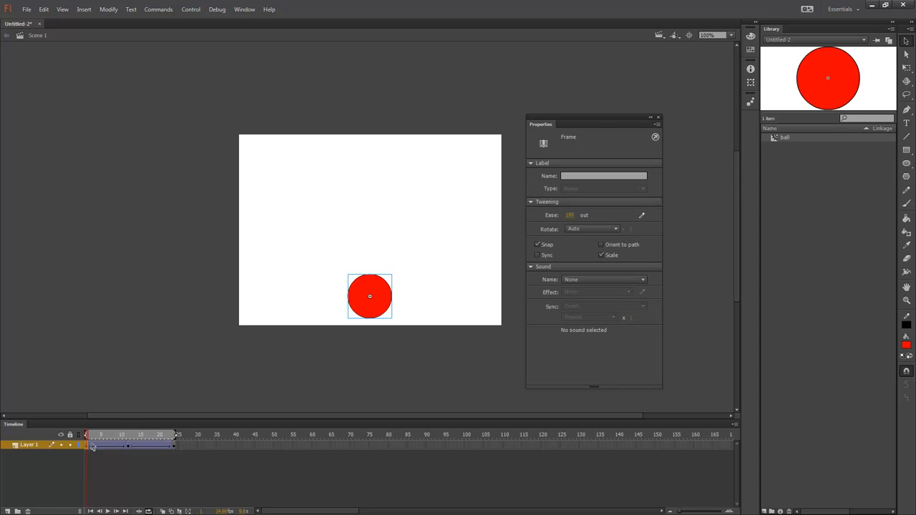
{"action": "left_click", "coordinate": [372, 303]}
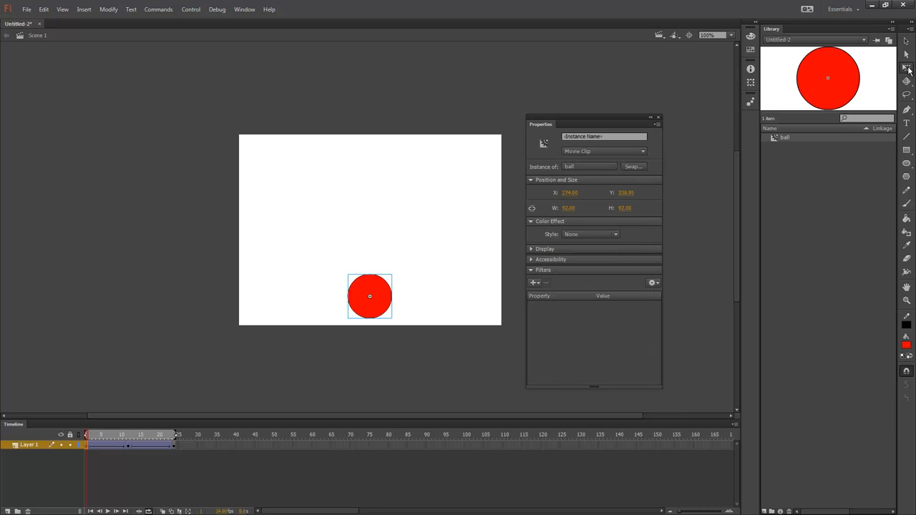
{"action": "key", "text": "q"}
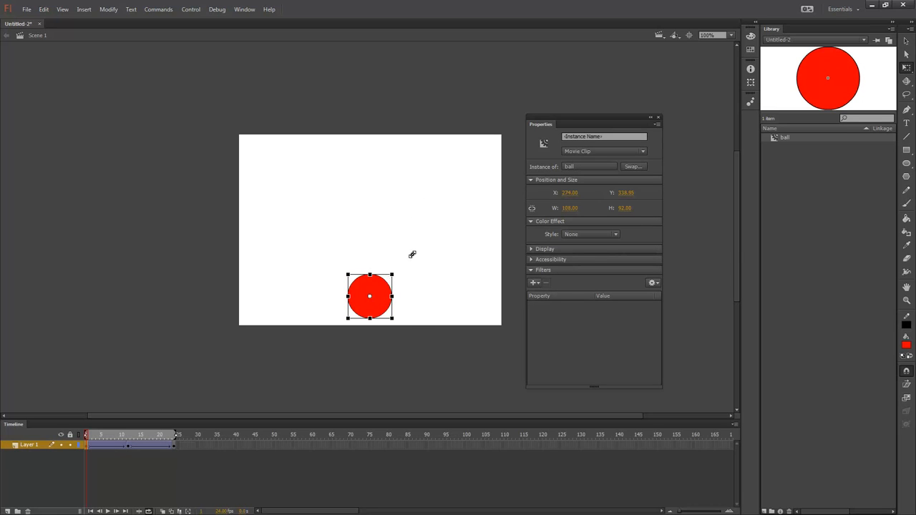
{"action": "left_click_drag", "start_coordinate": [392, 274], "coordinate": [429, 236]}
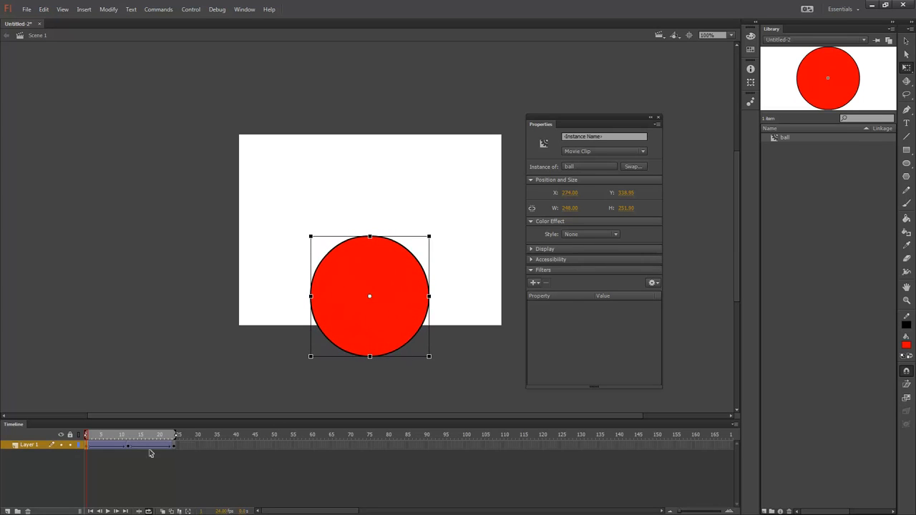
{"action": "left_click", "coordinate": [108, 511]}
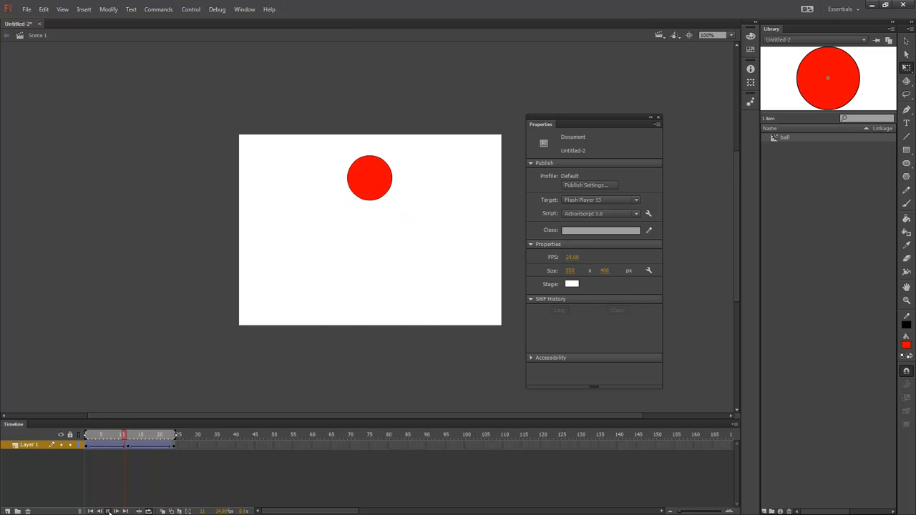
{"action": "left_click", "coordinate": [107, 510]}
{"action": "left_click", "coordinate": [108, 511]}
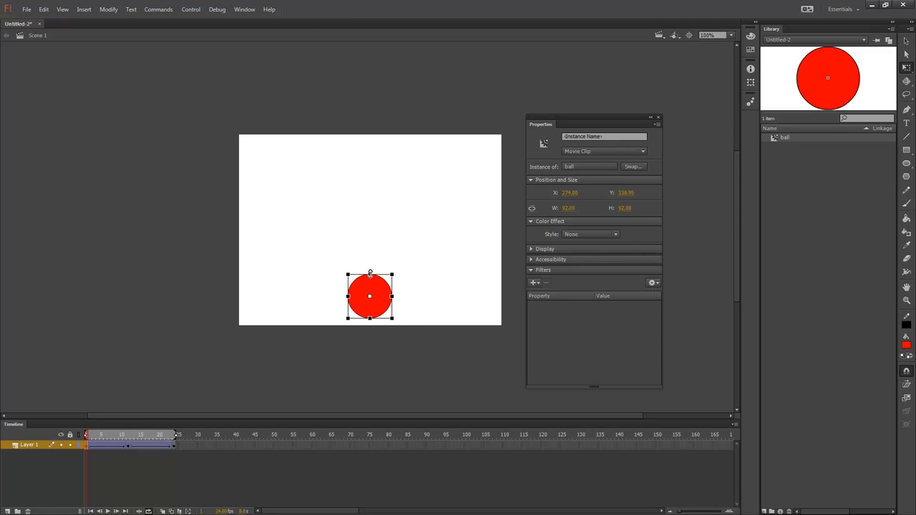
- Squash the ball from above to a height of about 61 on frame 1 and 67 on frame 24, and play it
{"action": "mouse_move", "coordinate": [370, 273]}
{"action": "left_mouse_down"}
{"action": "mouse_move", "coordinate": [366, 204]}
{"action": "mouse_move", "coordinate": [364, 295]}
{"action": "mouse_move", "coordinate": [364, 229]}
{"action": "mouse_move", "coordinate": [368, 288]}
{"action": "left_mouse_up"}
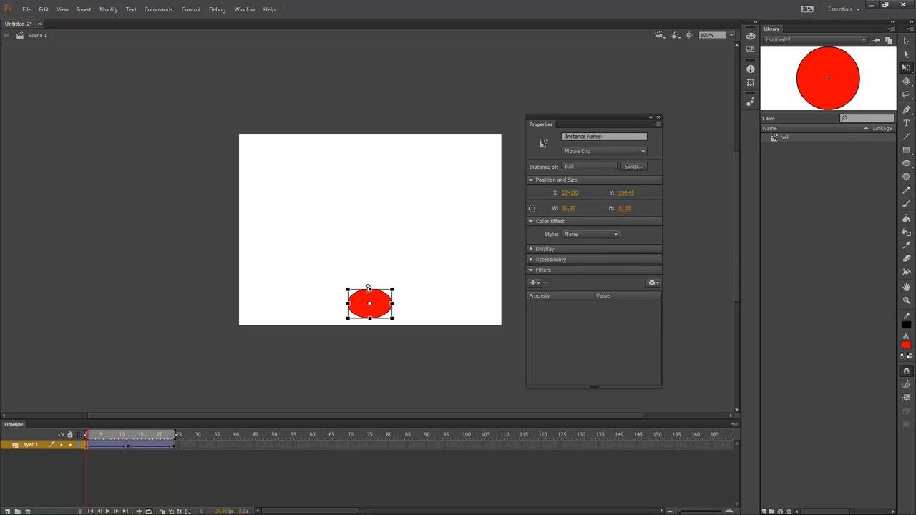
{"action": "left_click", "coordinate": [176, 447]}
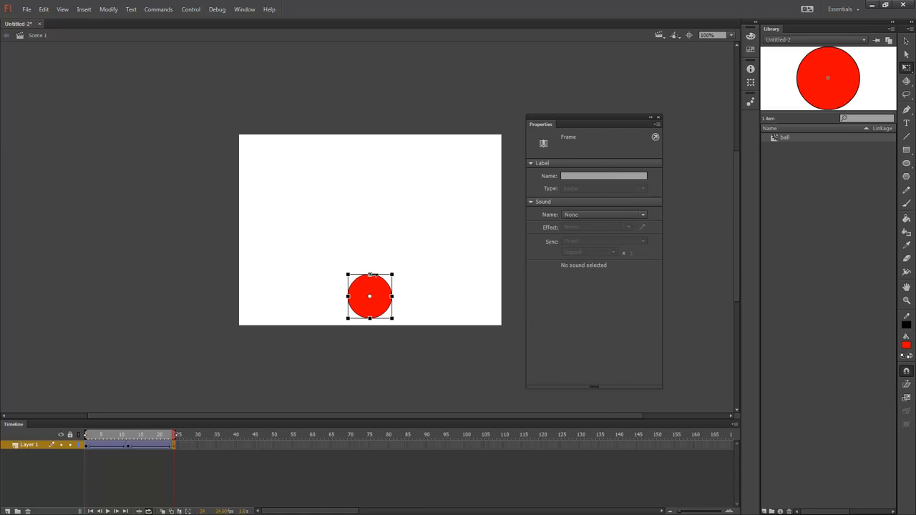
{"action": "left_click_drag", "start_coordinate": [372, 274], "coordinate": [370, 287]}
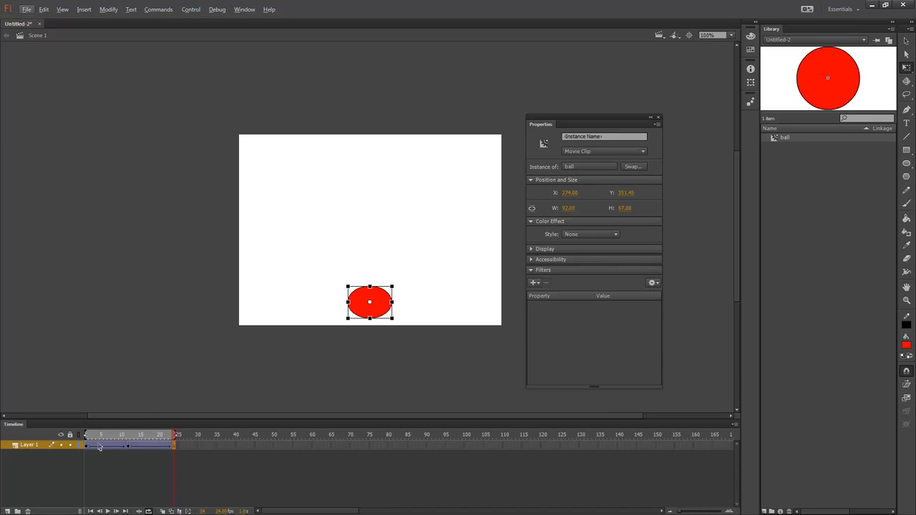
{"action": "left_click", "coordinate": [109, 511]}
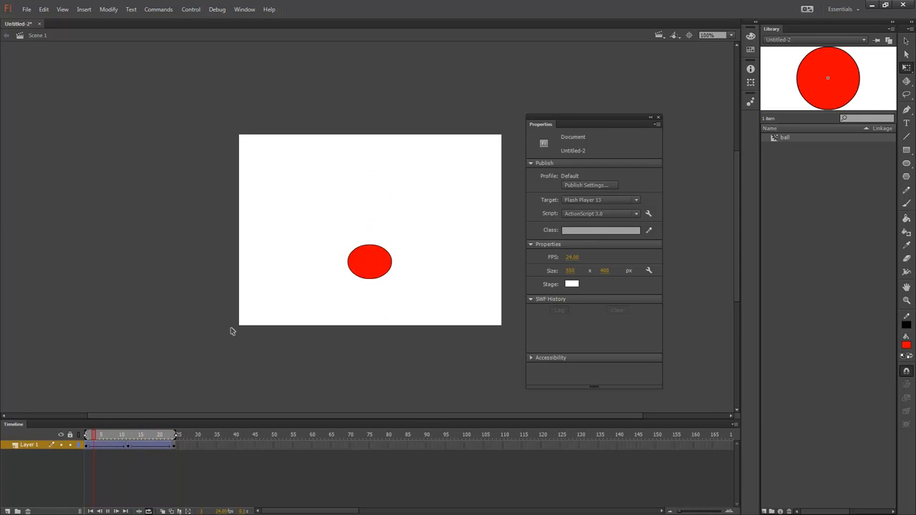
- Try a 100% dark blue tint (red 0, green 0, blue 51) on the ball at frame 12 and play the animation
{"action": "left_click", "coordinate": [130, 446]}
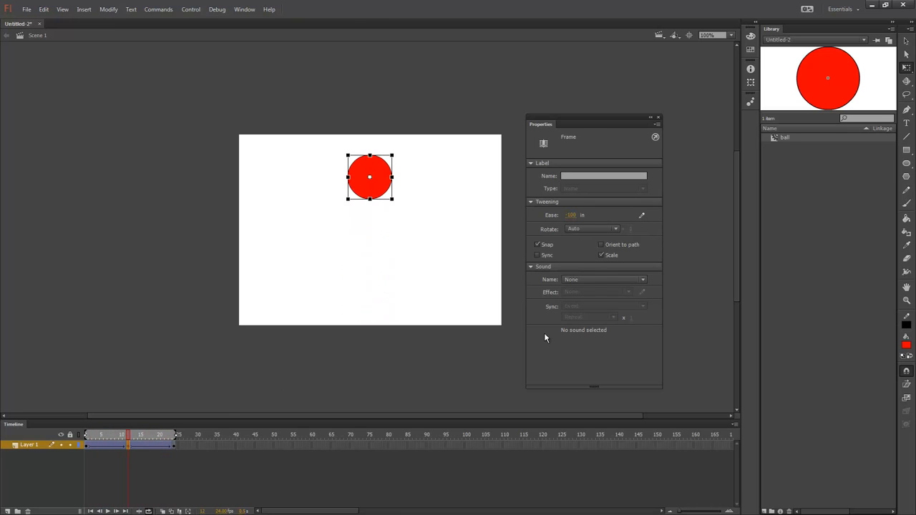
{"action": "left_click", "coordinate": [533, 201]}
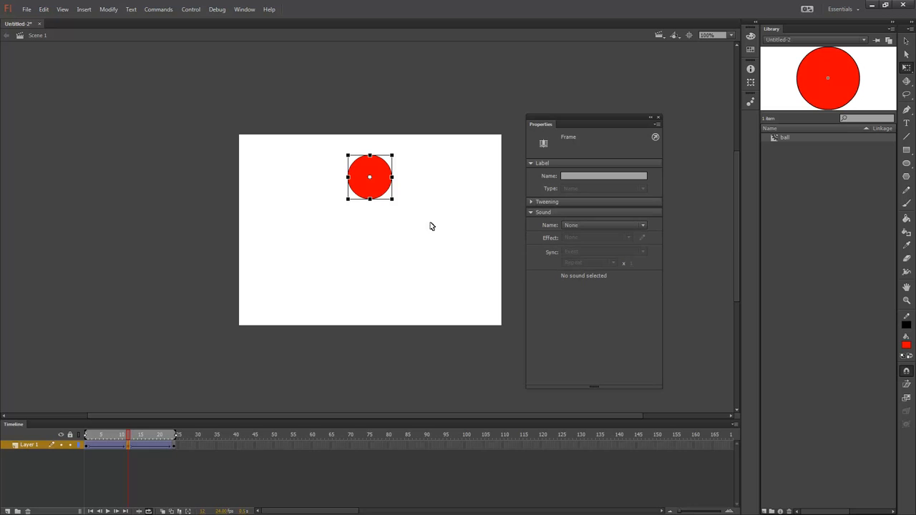
{"action": "left_click", "coordinate": [386, 187]}
{"action": "left_click", "coordinate": [572, 234]}
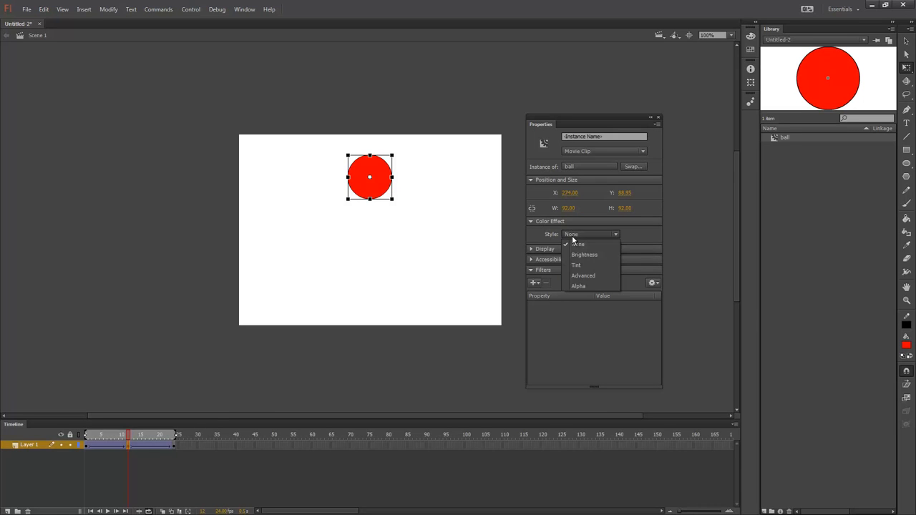
{"action": "left_click", "coordinate": [579, 265]}
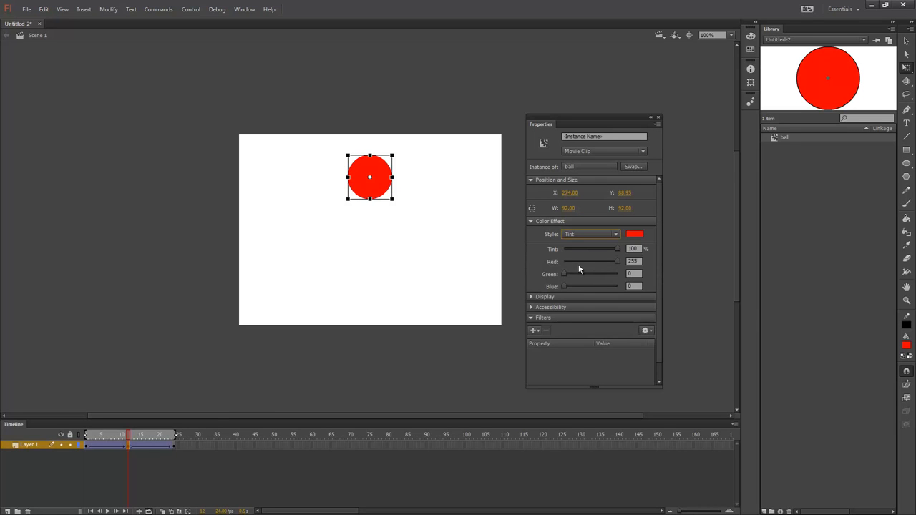
{"action": "left_click", "coordinate": [633, 234]}
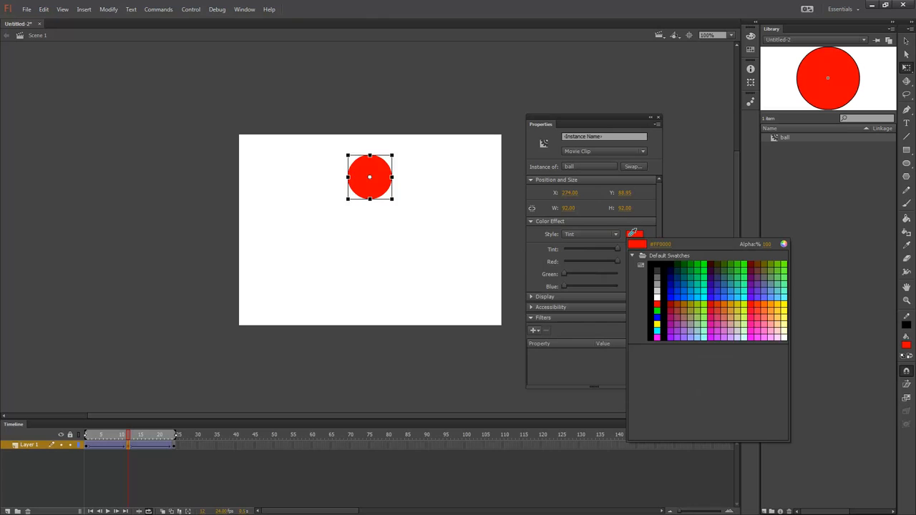
{"action": "left_click", "coordinate": [671, 270]}
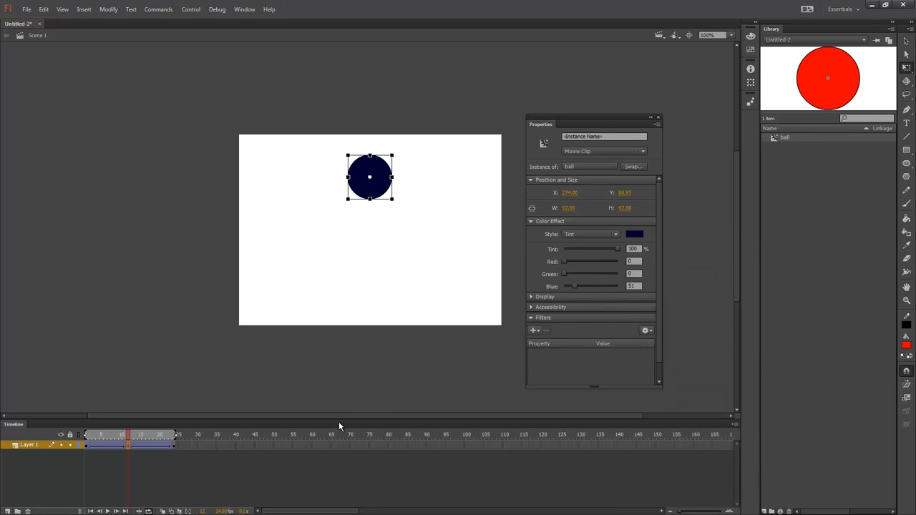
{"action": "left_click", "coordinate": [108, 511]}
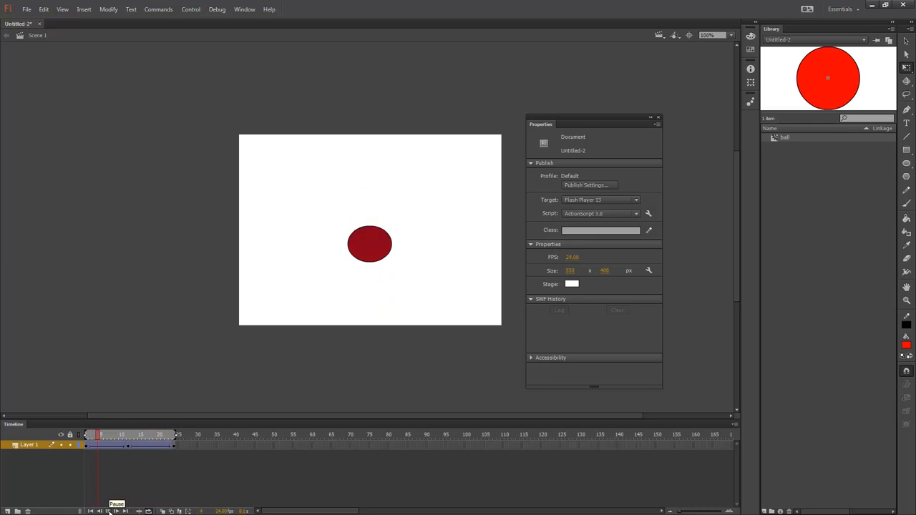
{"action": "left_click", "coordinate": [107, 511]}
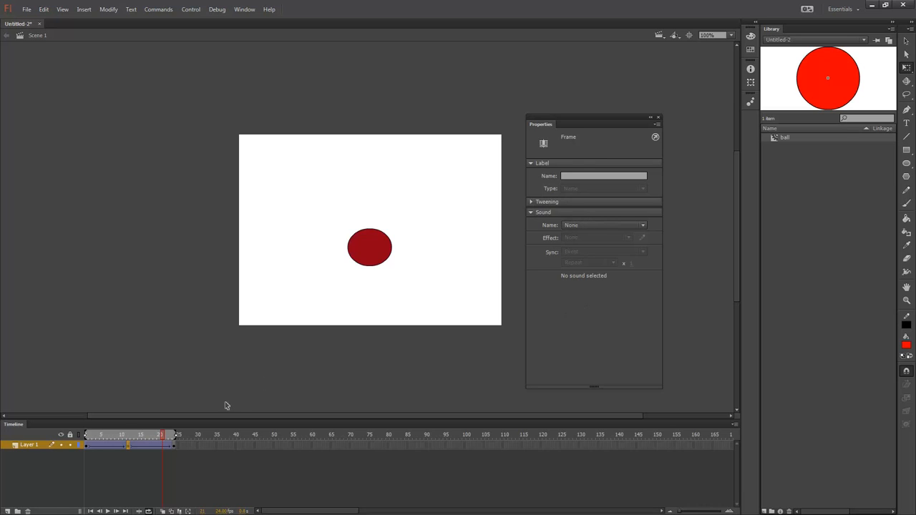
- Try an Alpha color effect of 0% on the ball at frame 12 and play the animation
{"action": "left_click", "coordinate": [130, 444]}
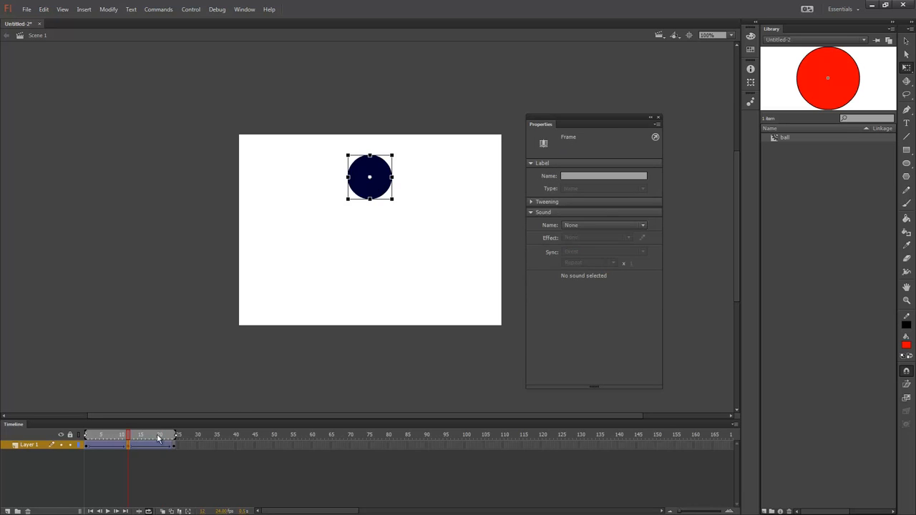
{"action": "left_click", "coordinate": [380, 186]}
{"action": "left_click", "coordinate": [588, 234]}
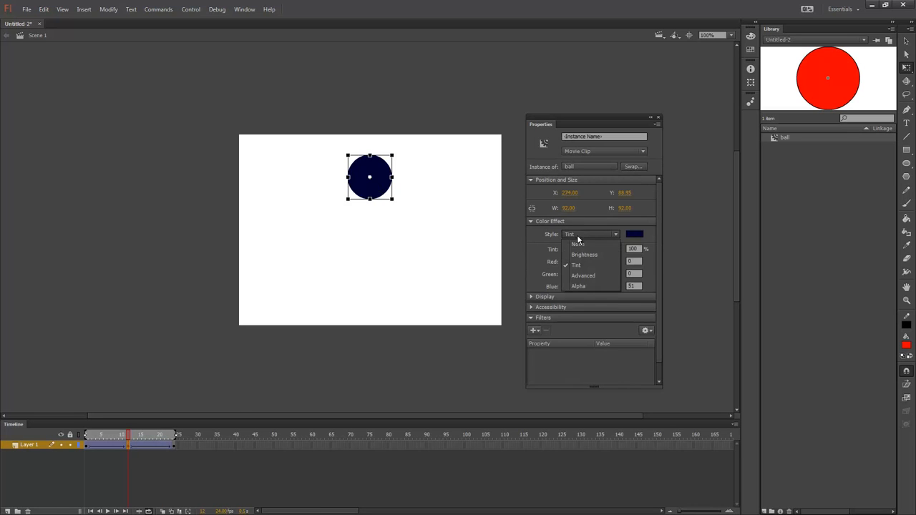
{"action": "left_click", "coordinate": [572, 288]}
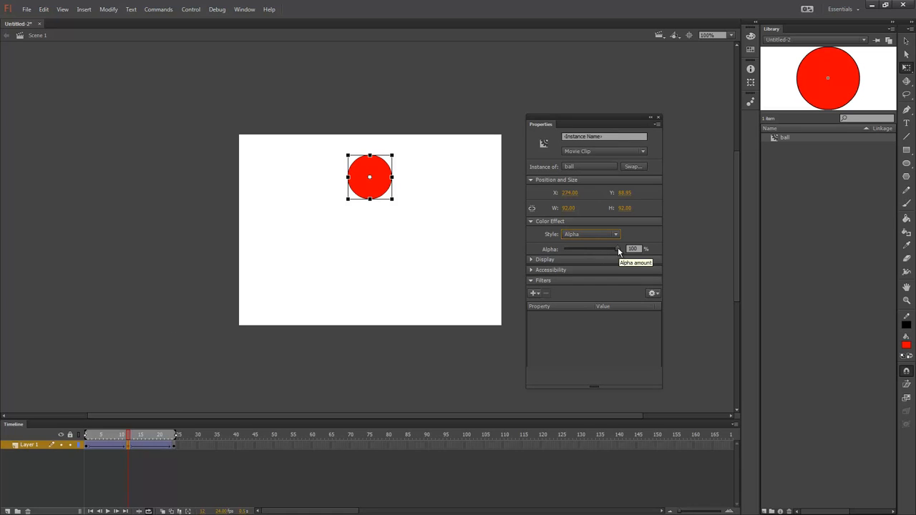
{"action": "left_click_drag", "start_coordinate": [616, 249], "coordinate": [520, 251]}
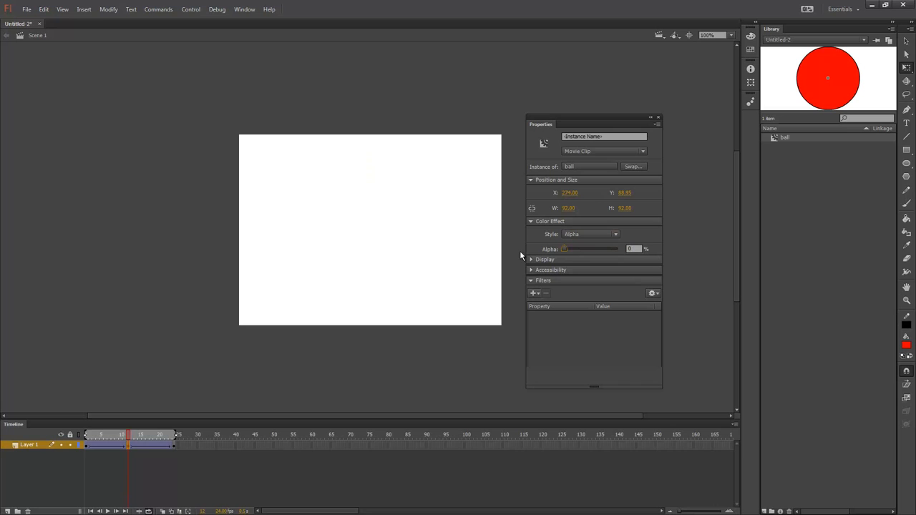
{"action": "left_click", "coordinate": [107, 510]}
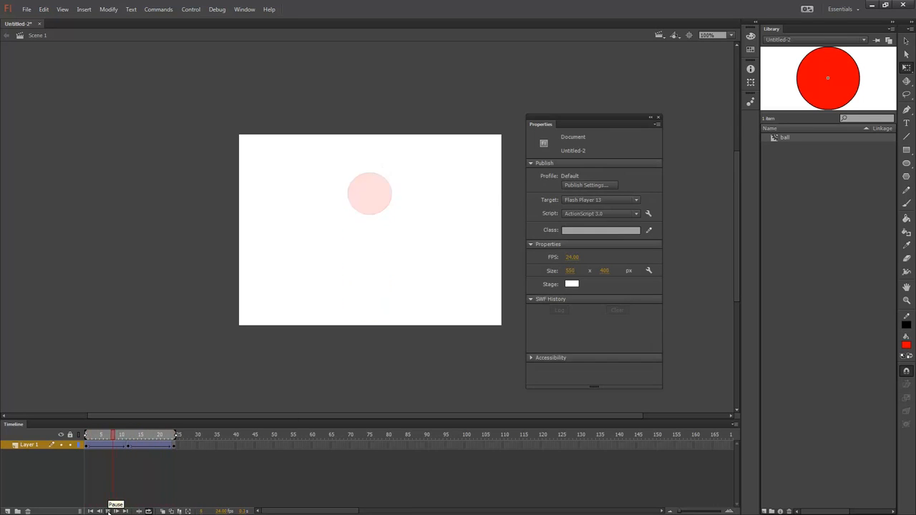
{"action": "left_click", "coordinate": [107, 511]}
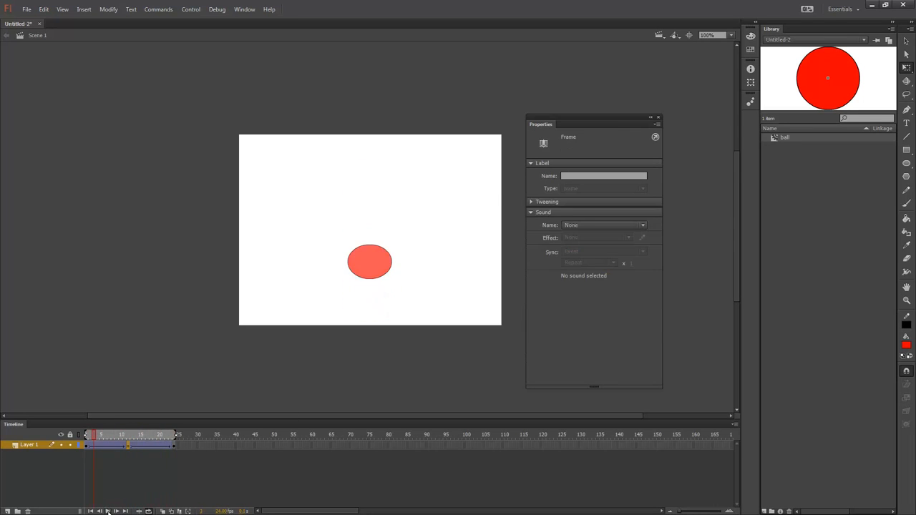
- Try a Brightness color effect of -65% on the ball at frame 12 and play the animation
{"action": "left_click", "coordinate": [129, 435]}
{"action": "left_click", "coordinate": [131, 448]}
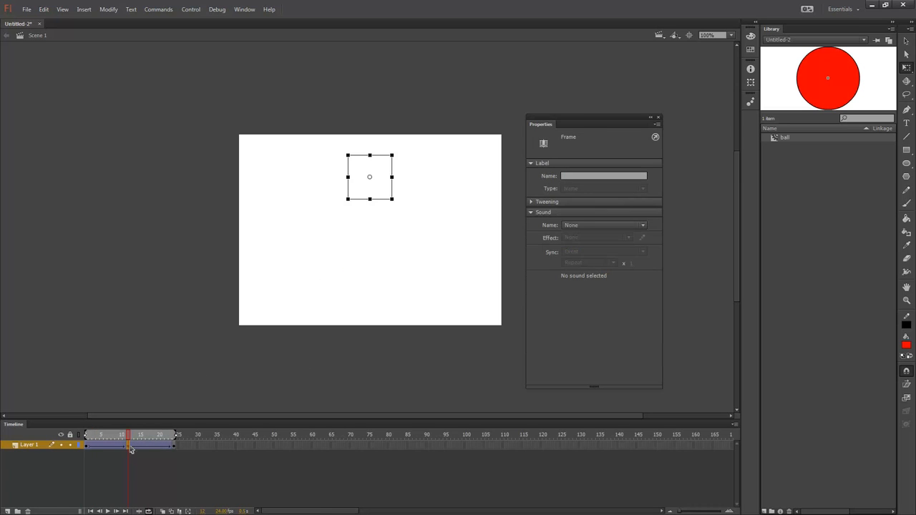
{"action": "left_click", "coordinate": [375, 179]}
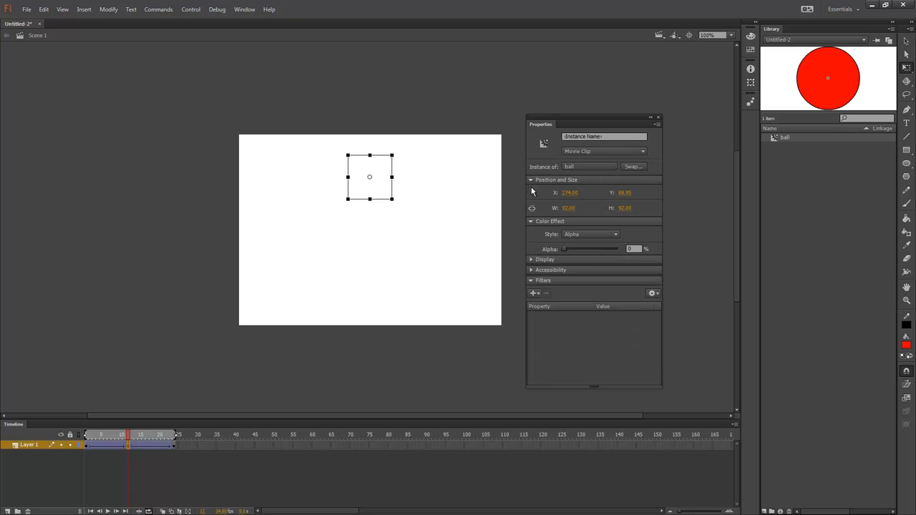
{"action": "left_click", "coordinate": [563, 234]}
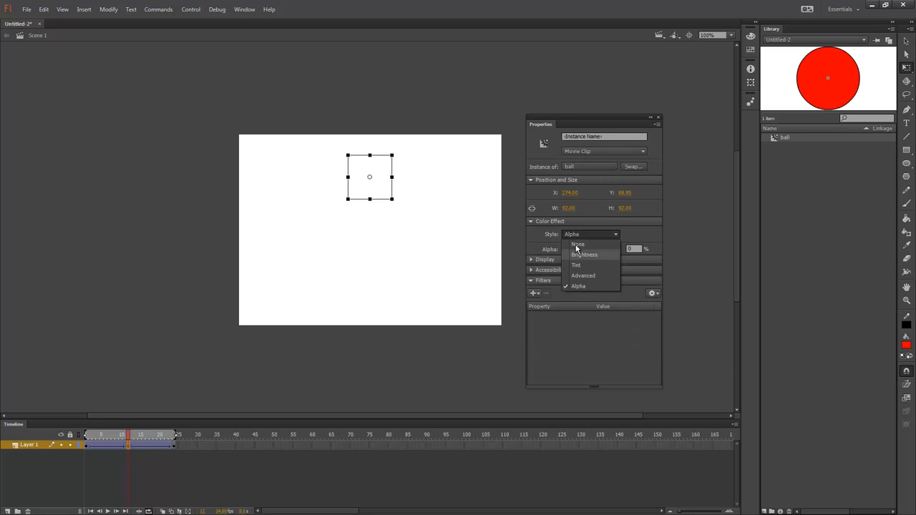
{"action": "left_click", "coordinate": [576, 255]}
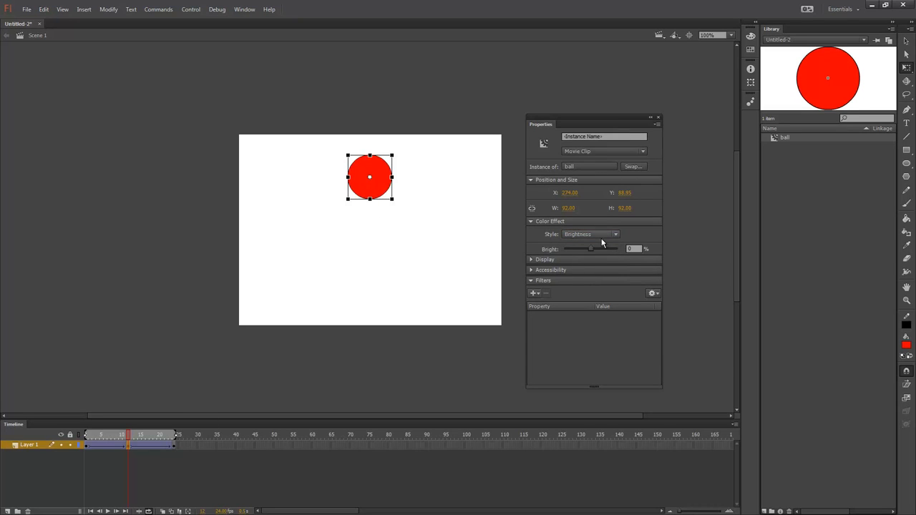
{"action": "mouse_move", "coordinate": [589, 246]}
{"action": "left_mouse_down"}
{"action": "mouse_move", "coordinate": [572, 252]}
{"action": "mouse_move", "coordinate": [607, 246]}
{"action": "mouse_move", "coordinate": [572, 250]}
{"action": "left_mouse_up"}
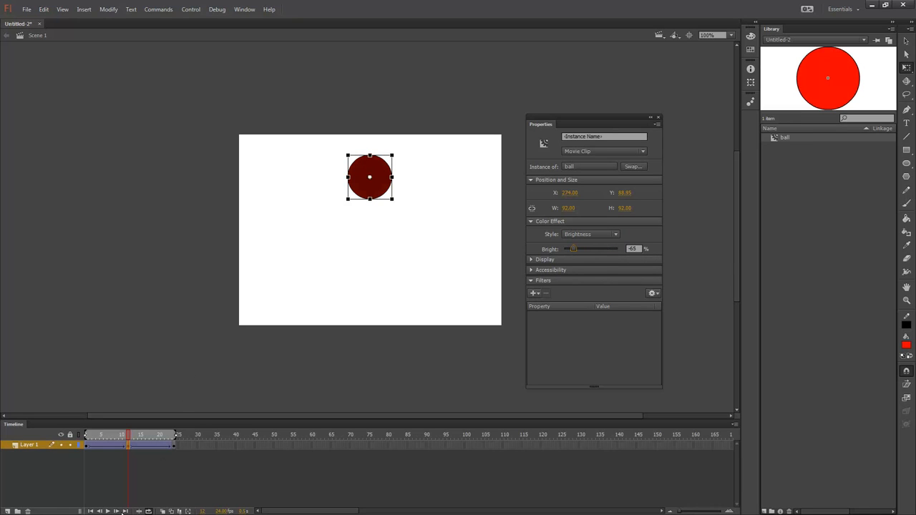
{"action": "left_click", "coordinate": [106, 511]}
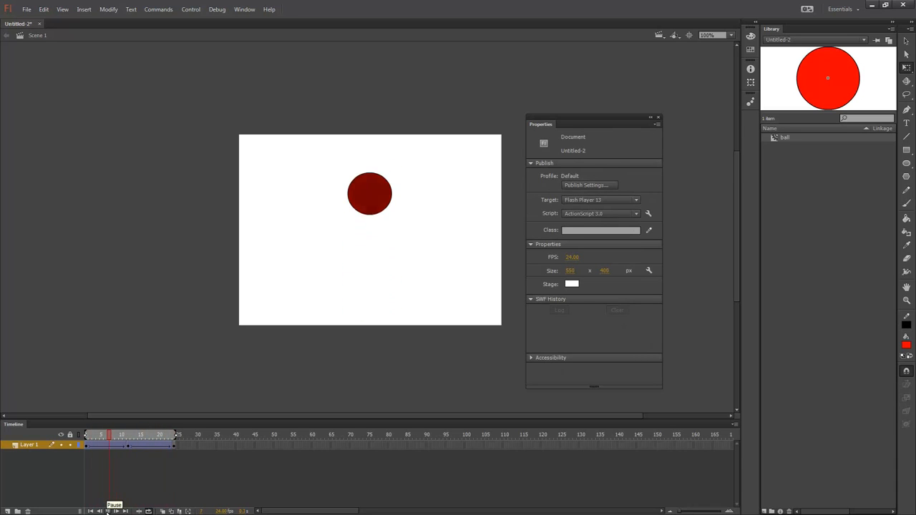
{"action": "left_click", "coordinate": [107, 511]}
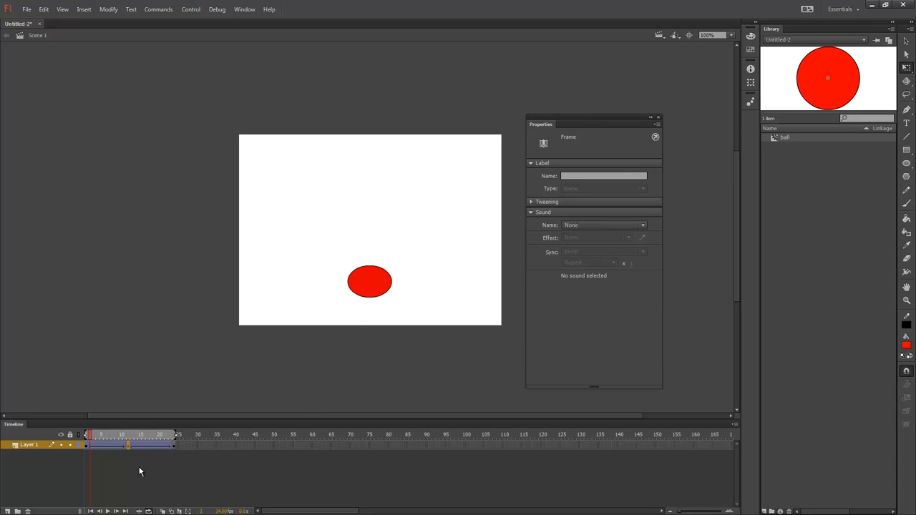
- Give frame 12's ball an Advanced color effect with very low alpha, red 63%, green 59%, blue 35% and blue offset 122, and play it
{"action": "left_click", "coordinate": [130, 444]}
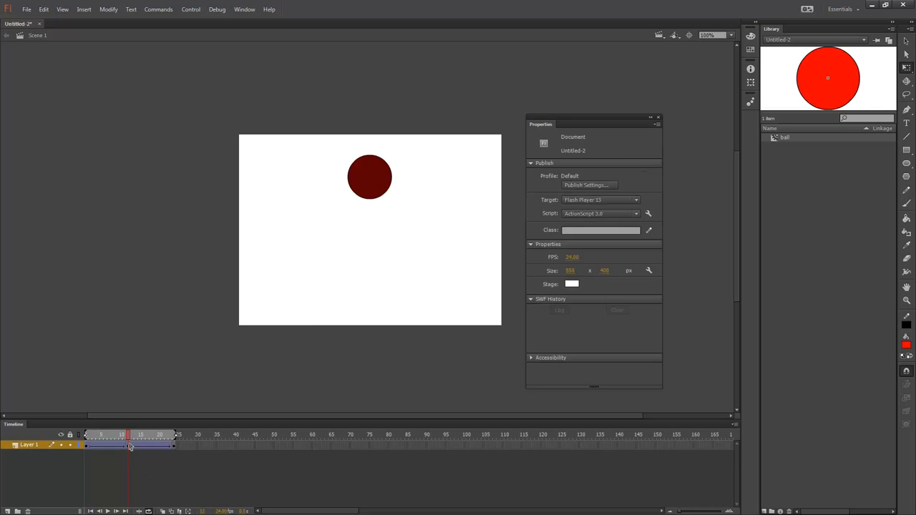
{"action": "left_click", "coordinate": [374, 184]}
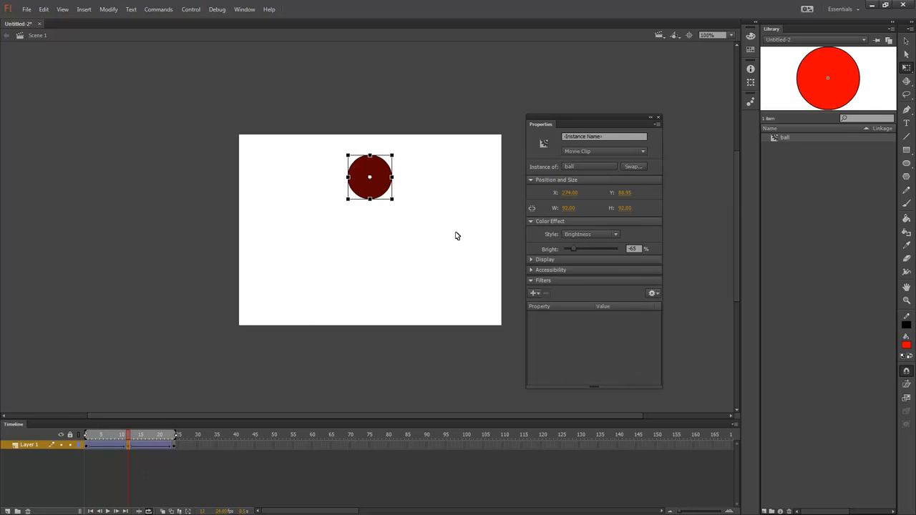
{"action": "left_click", "coordinate": [575, 234]}
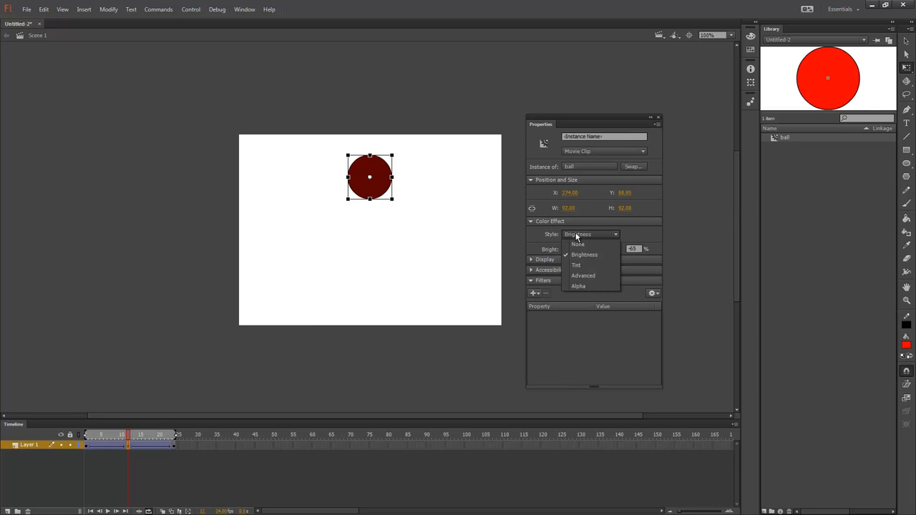
{"action": "left_click", "coordinate": [582, 276]}
{"action": "left_click_drag", "start_coordinate": [567, 250], "coordinate": [676, 290]}
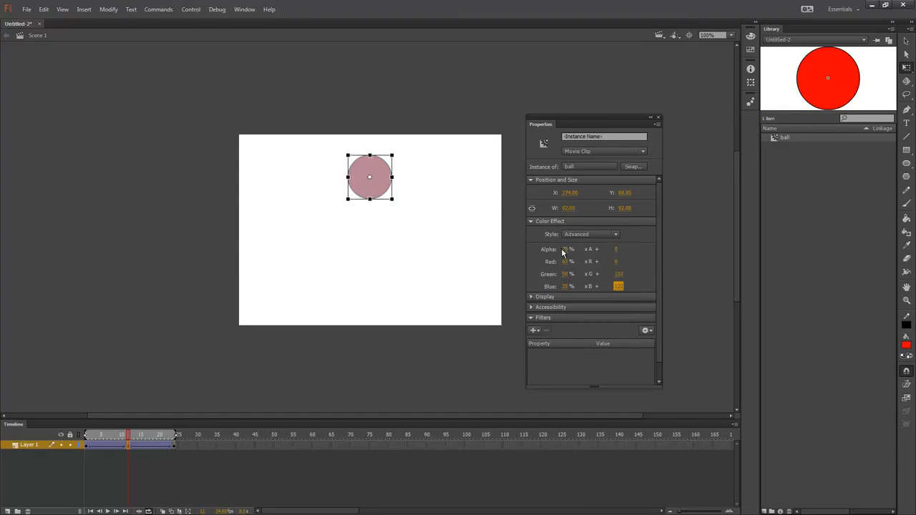
{"action": "mouse_move", "coordinate": [561, 248]}
{"action": "left_mouse_down"}
{"action": "mouse_move", "coordinate": [526, 251]}
{"action": "mouse_move", "coordinate": [613, 251]}
{"action": "mouse_move", "coordinate": [549, 251]}
{"action": "left_mouse_up"}
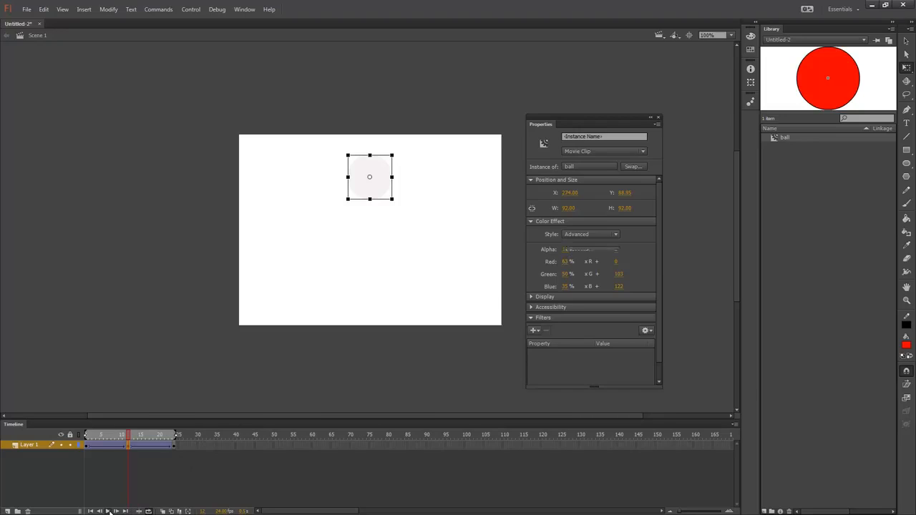
{"action": "left_click", "coordinate": [107, 511]}
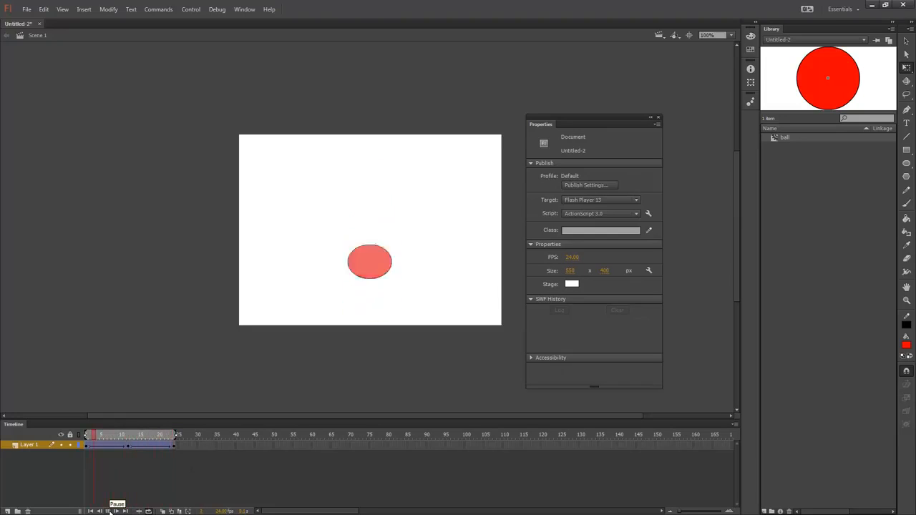